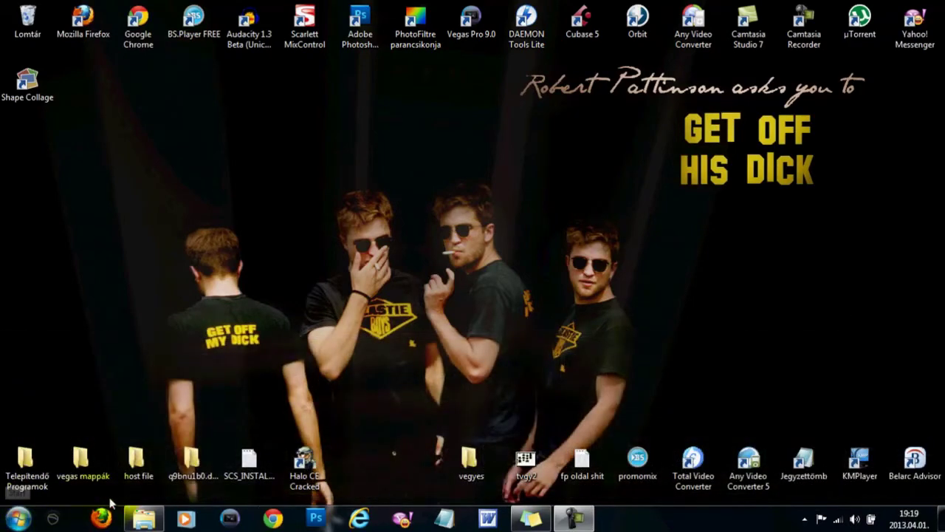
- Show the For Vegas folder in the file explorer and launch the Registry Editor by searching for regedit
click(144, 519)
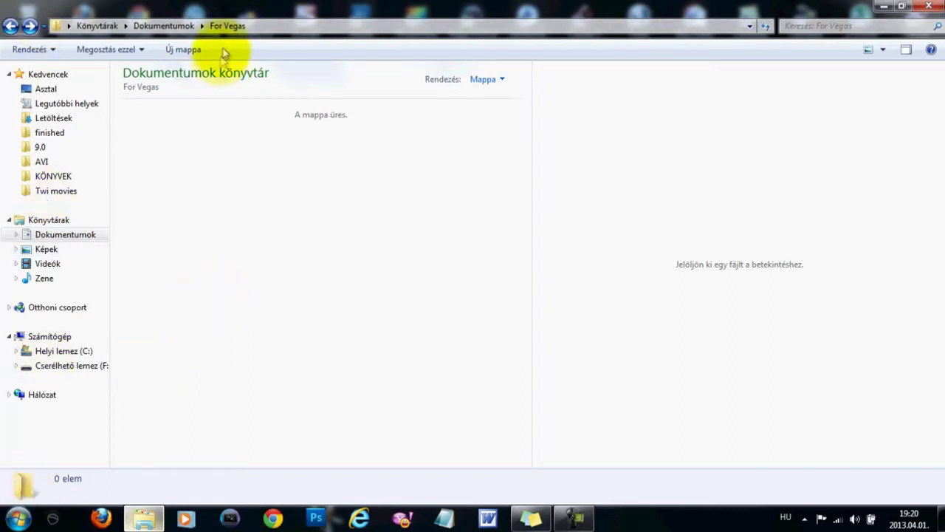
click(17, 519)
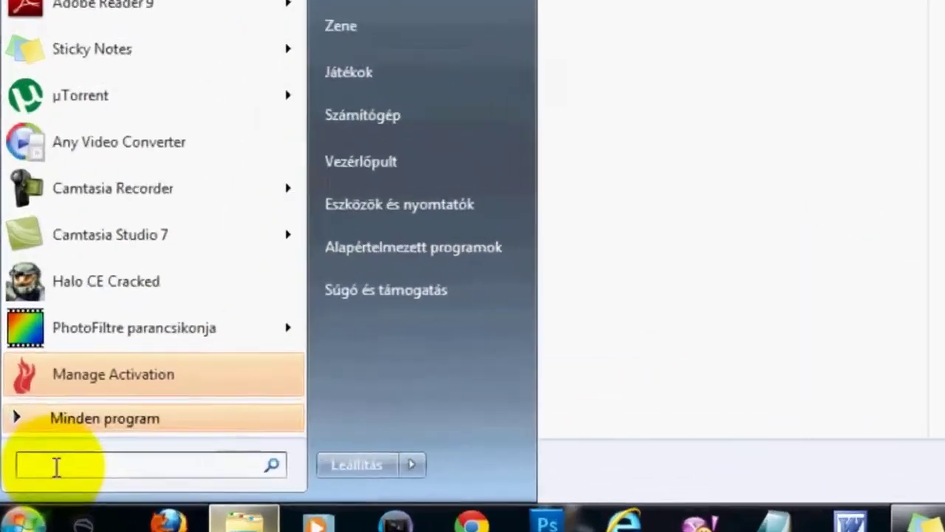
text(reged)
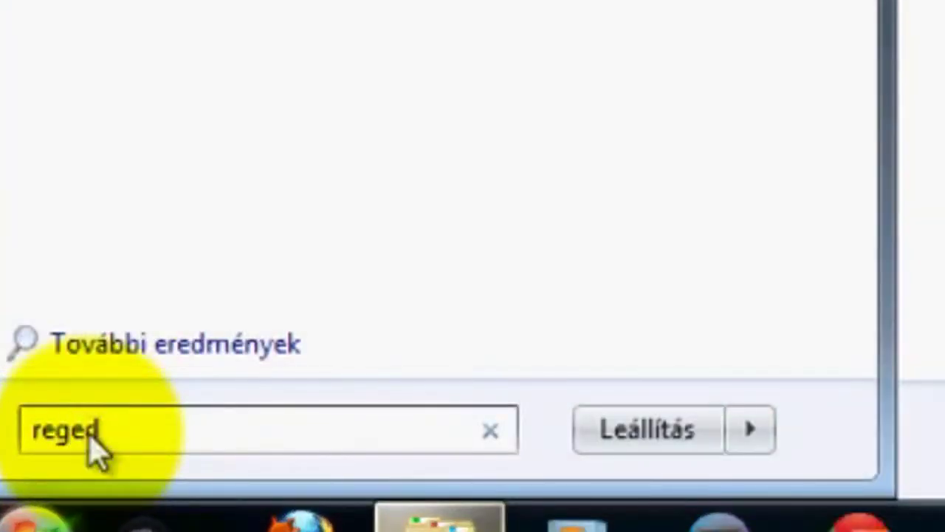
text(it)
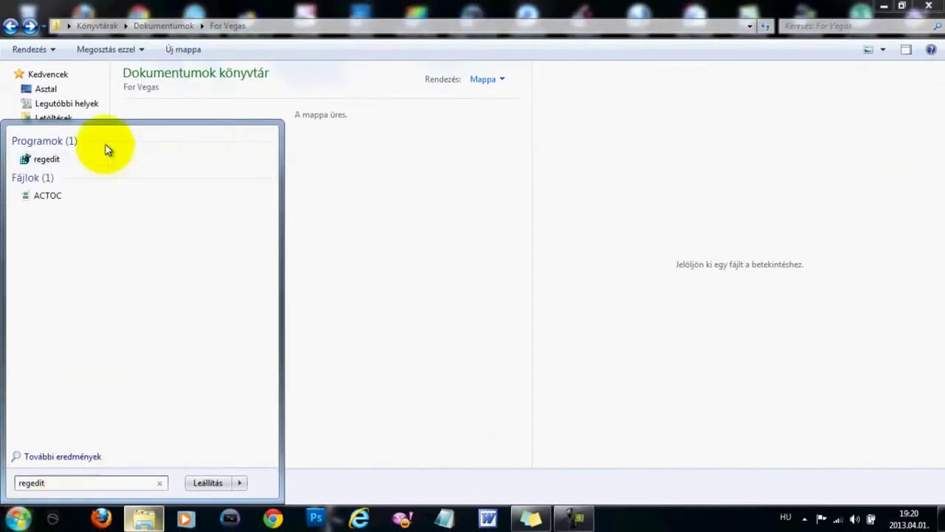
click(56, 159)
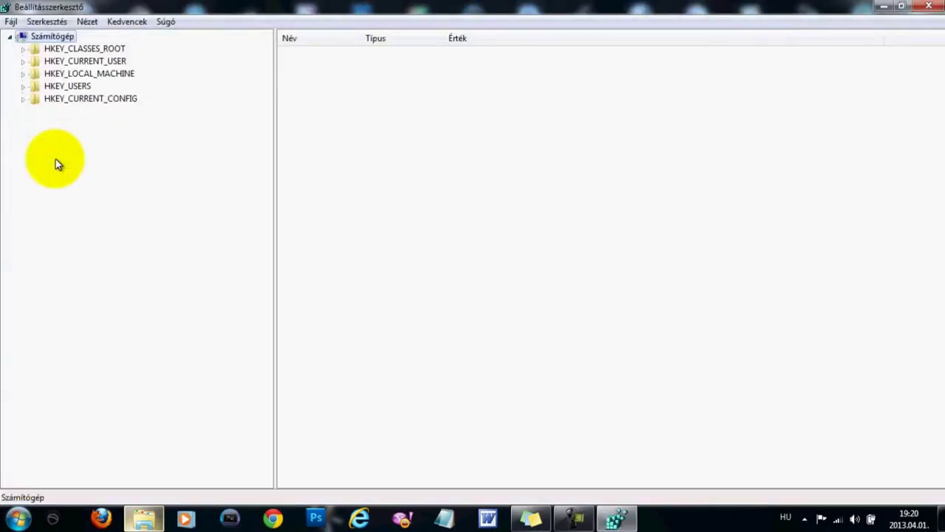
- Expand the registry tree to HKEY_CURRENT_USER\Software\DirectShow\Presets\FX Packages and show its subkeys
click(80, 64)
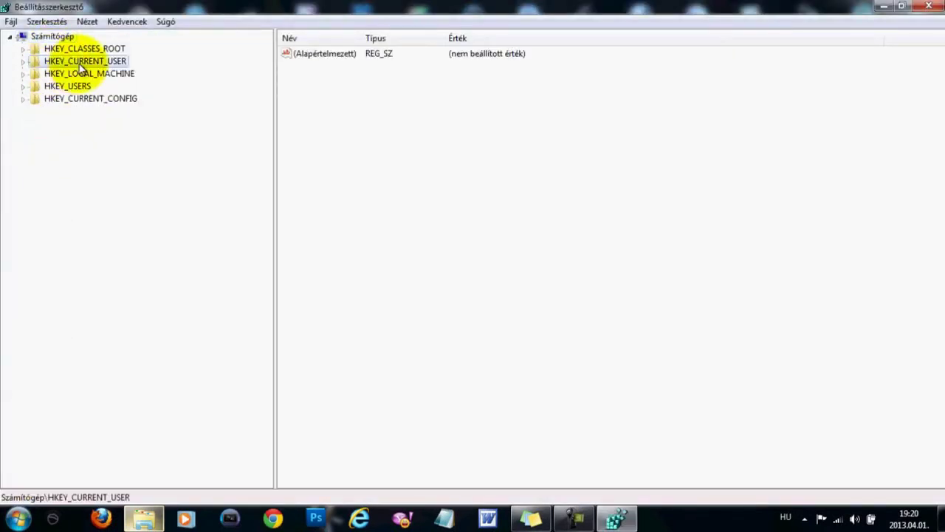
click(23, 62)
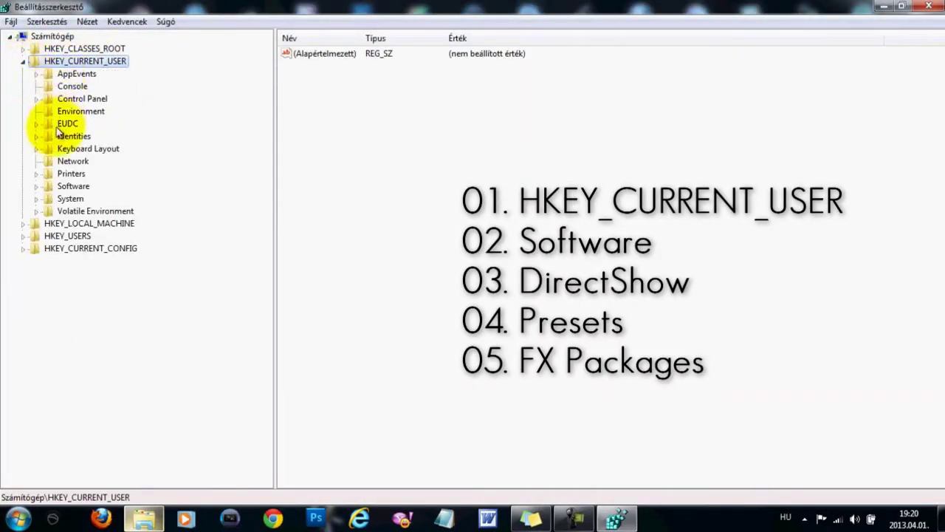
click(37, 186)
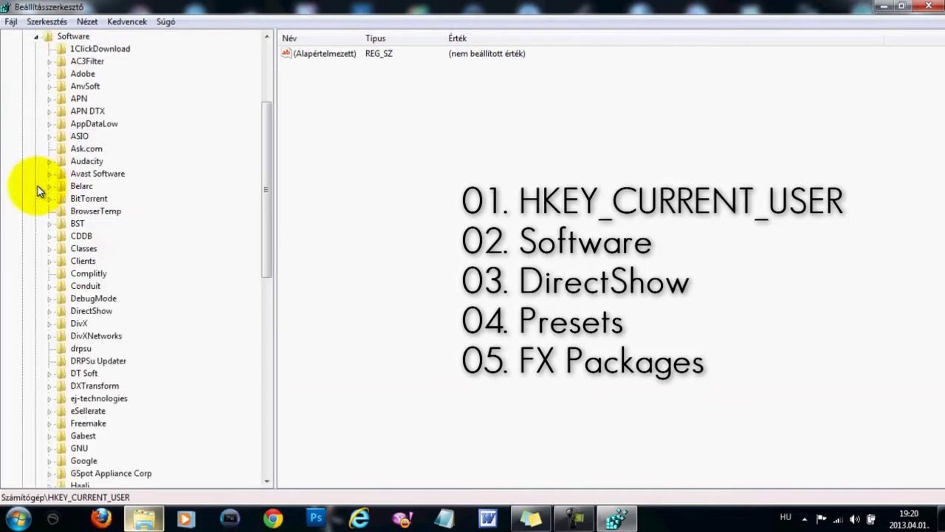
click(50, 311)
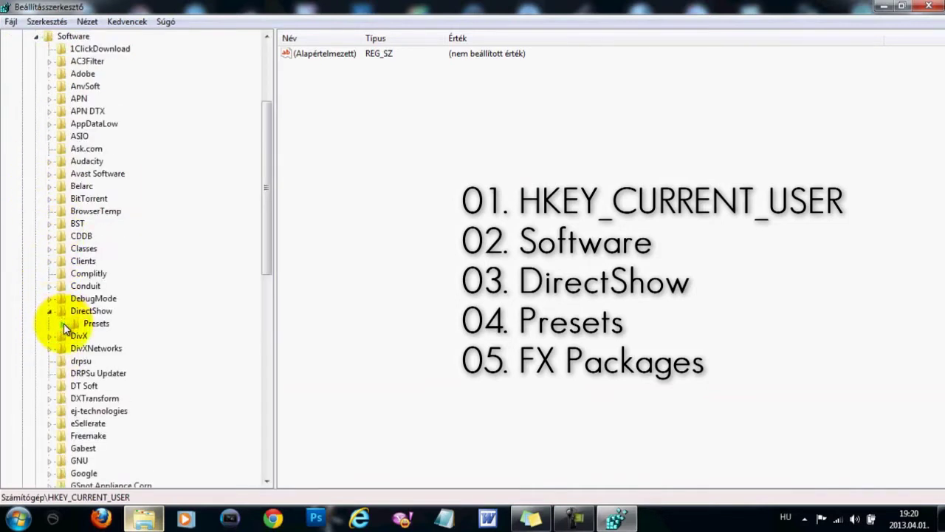
click(63, 324)
click(118, 337)
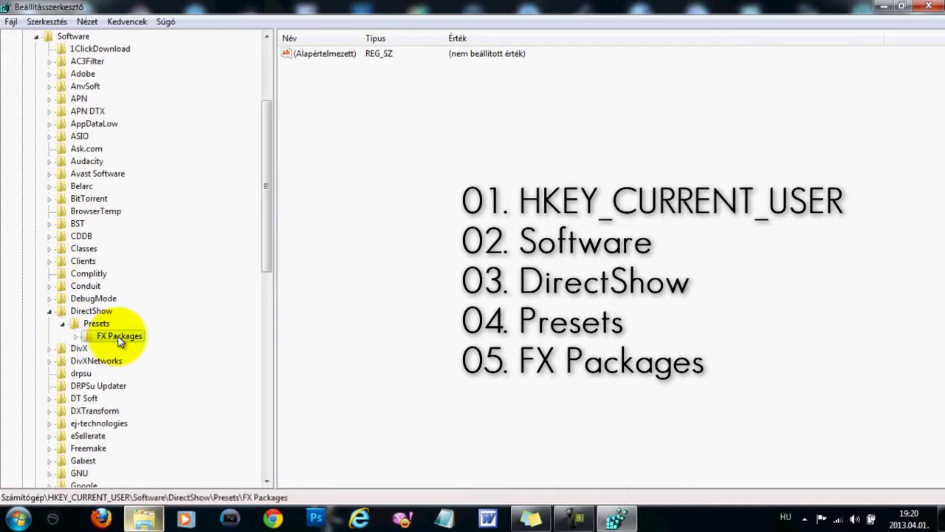
click(75, 337)
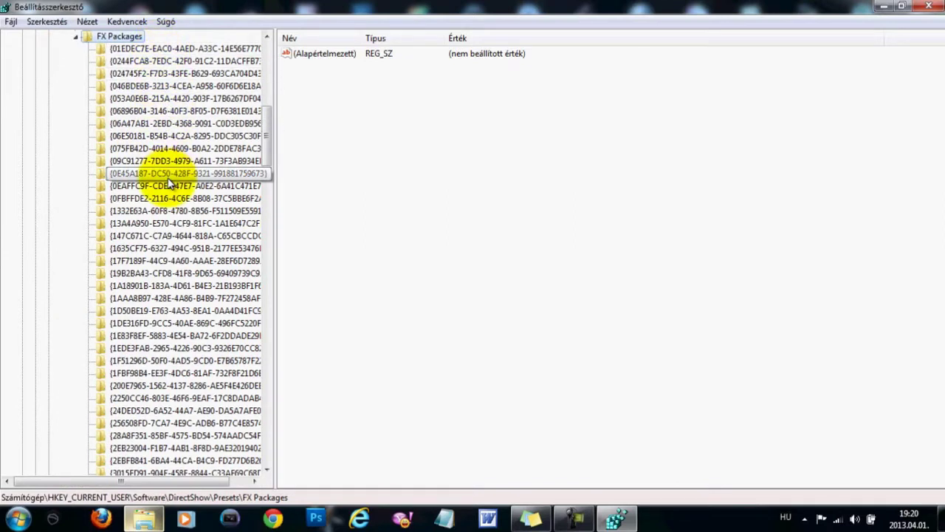
- Examine the values of several subkeys under FX Packages to see which preset each one holds
click(157, 50)
click(192, 248)
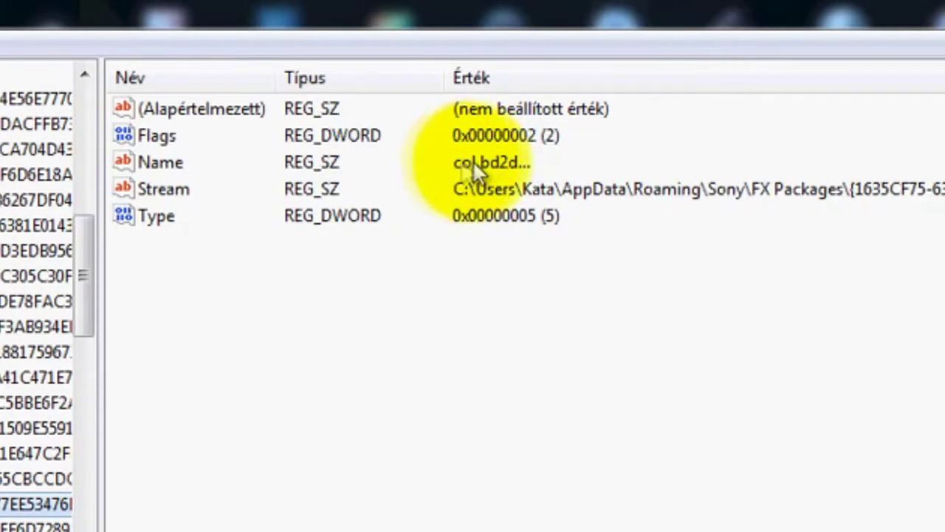
click(5, 303)
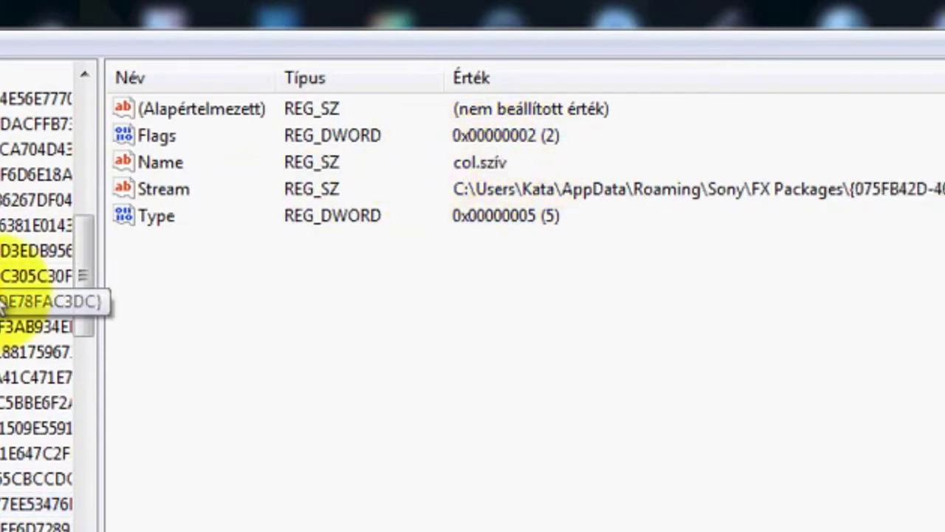
click(9, 250)
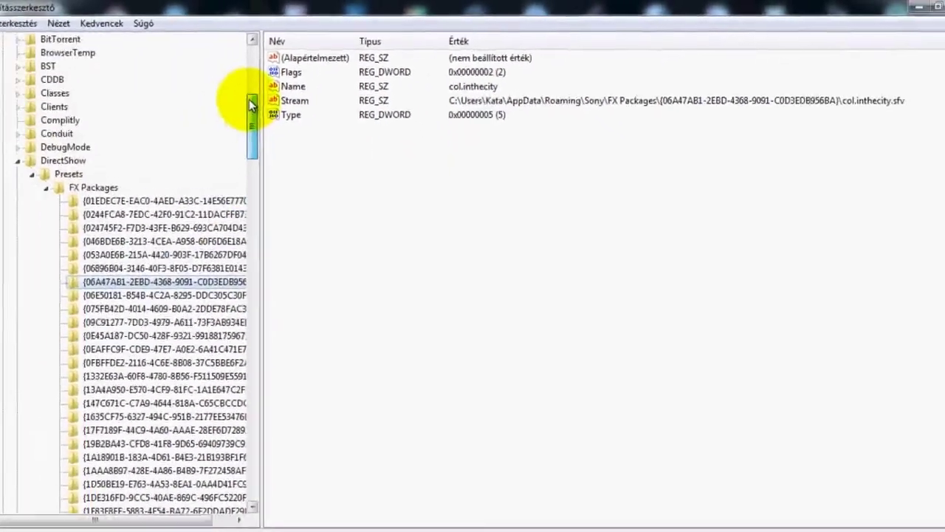
- Export the FX Packages key as a registry file named FX Packages into the For Vegas folder
click(94, 187)
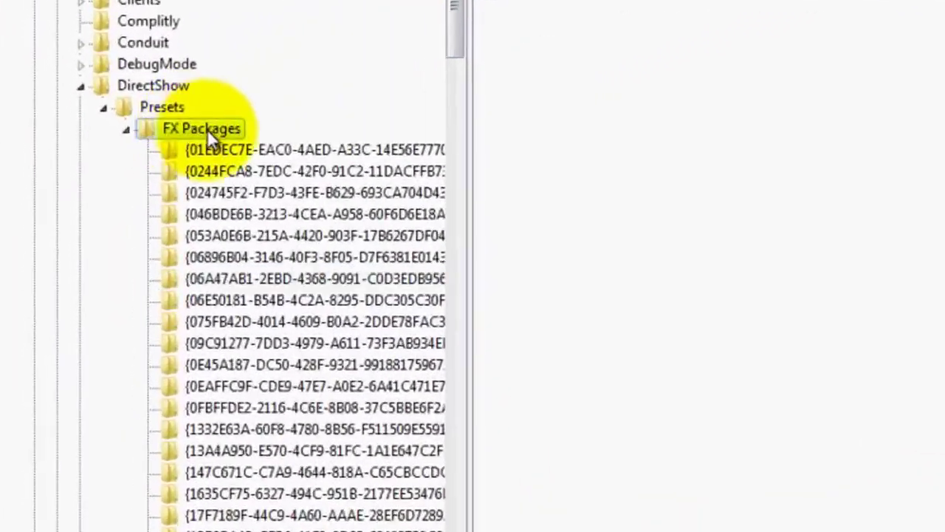
right_click(209, 127)
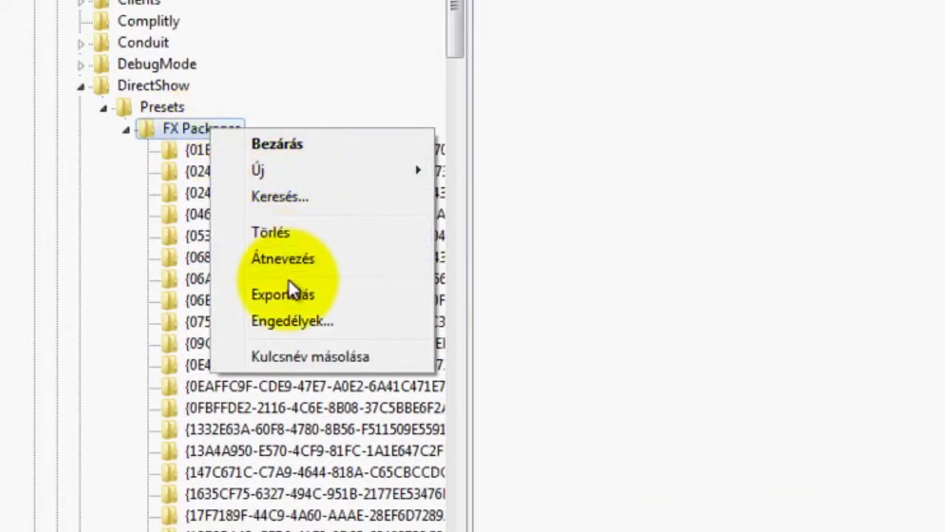
click(288, 293)
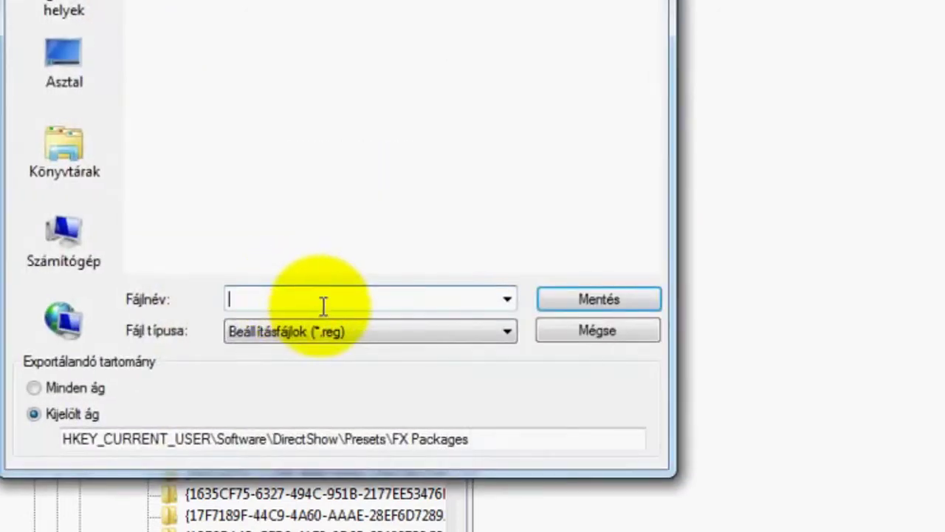
drag(390, 439, 505, 437)
key(ctrl+c)
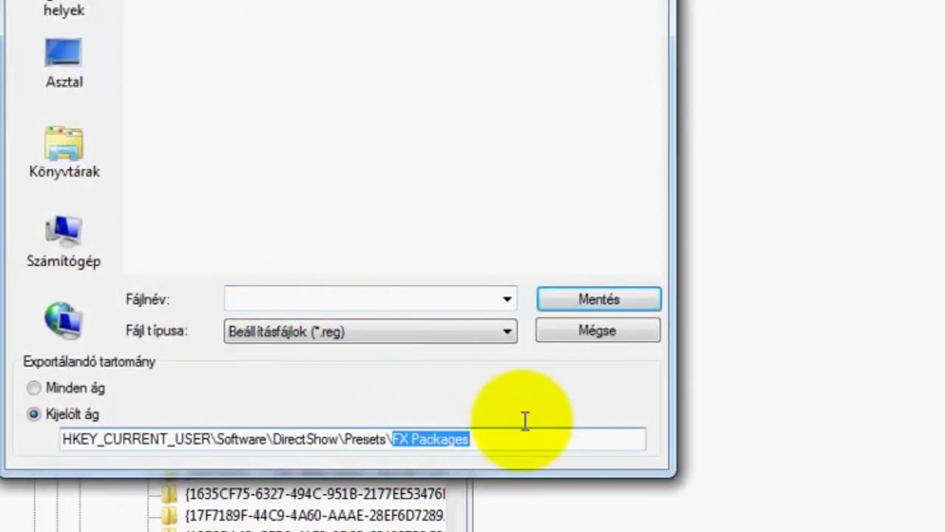
click(386, 302)
key(ctrl+v)
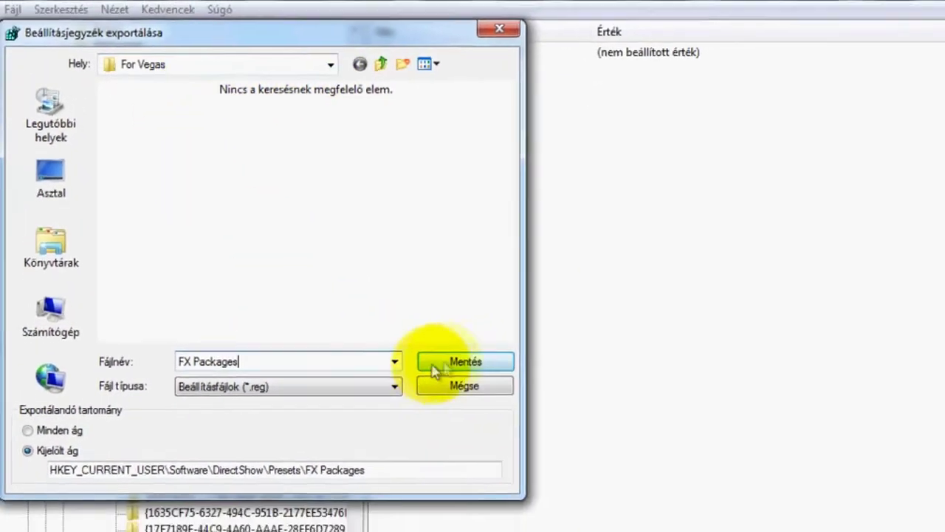
click(498, 382)
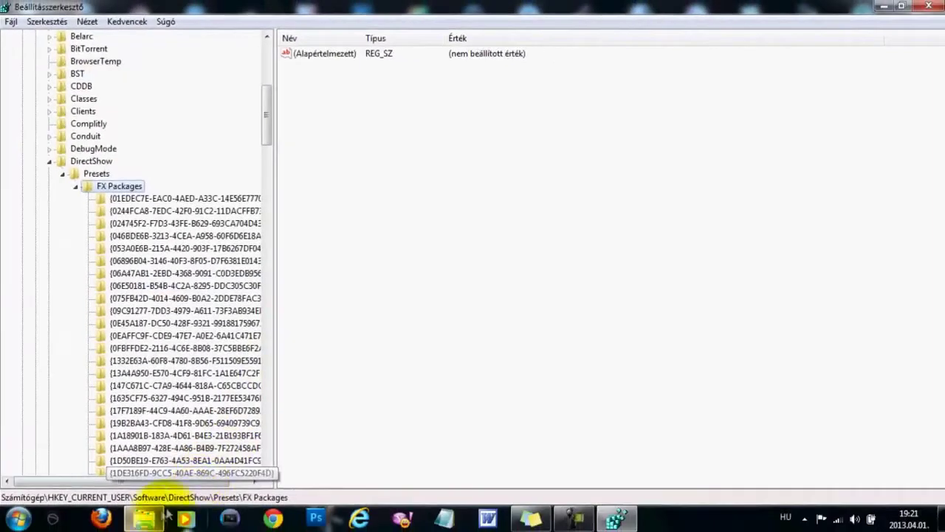
- Check the exported file in the For Vegas folder and view the second FX Packages subkey's Stream path in the Registry Editor
click(145, 518)
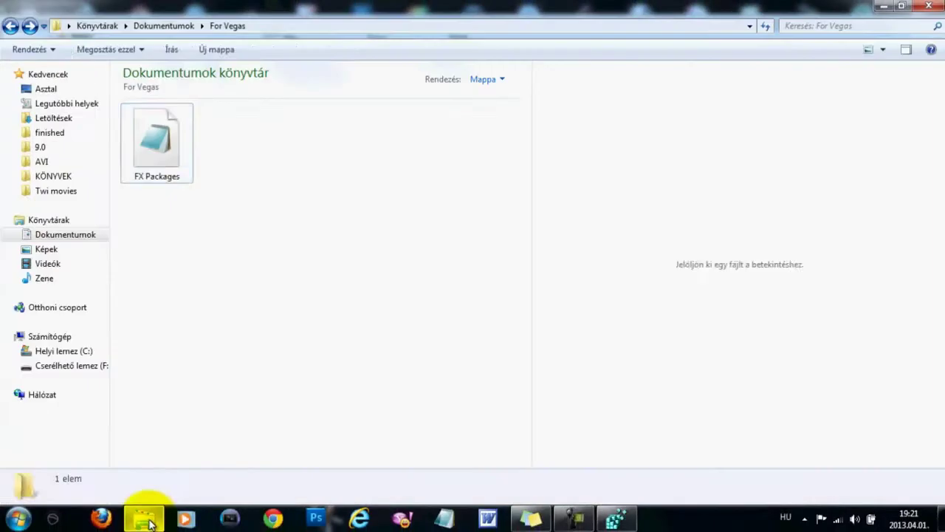
click(184, 143)
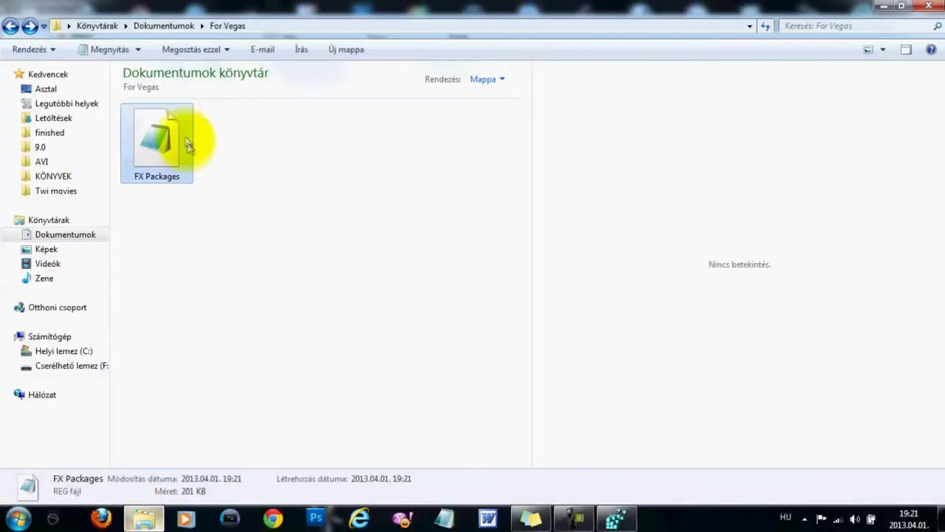
click(192, 266)
click(614, 517)
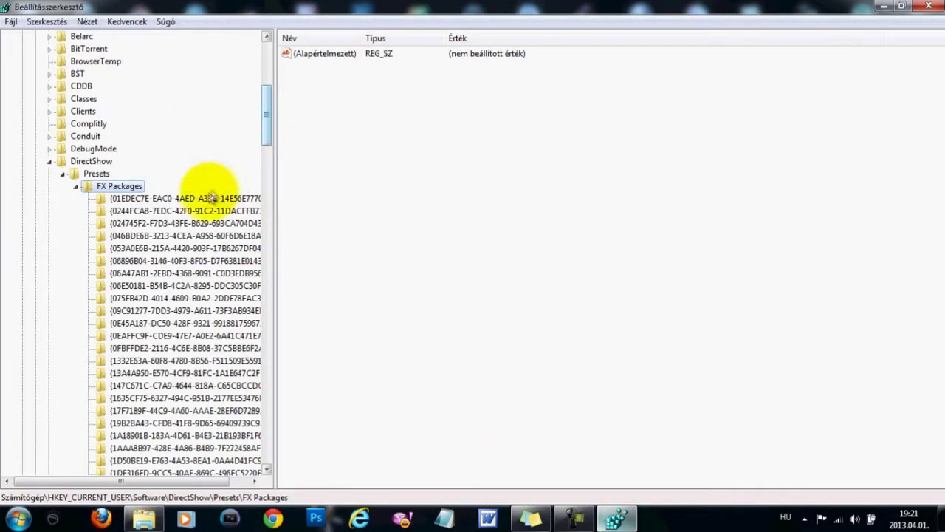
click(186, 212)
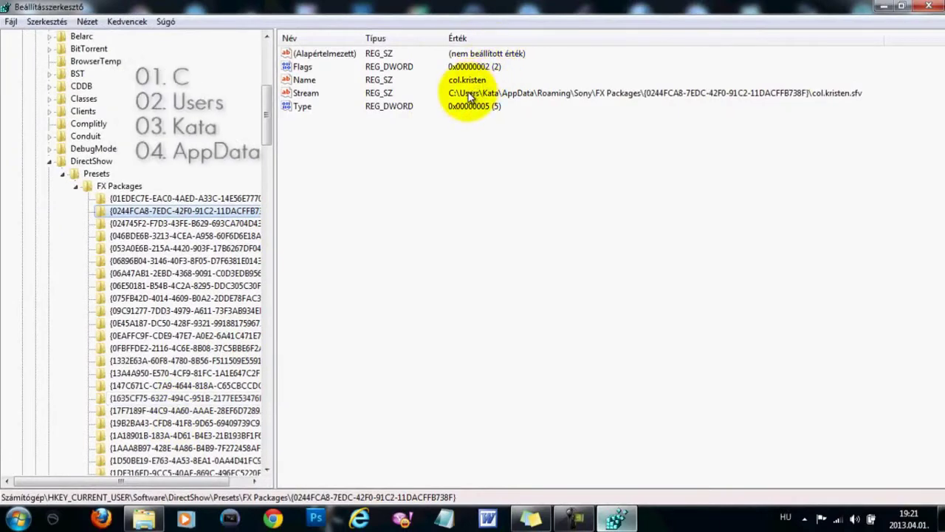
- Browse from Computer through drive C and its users folder to the personal profile folder and select AppData
click(18, 518)
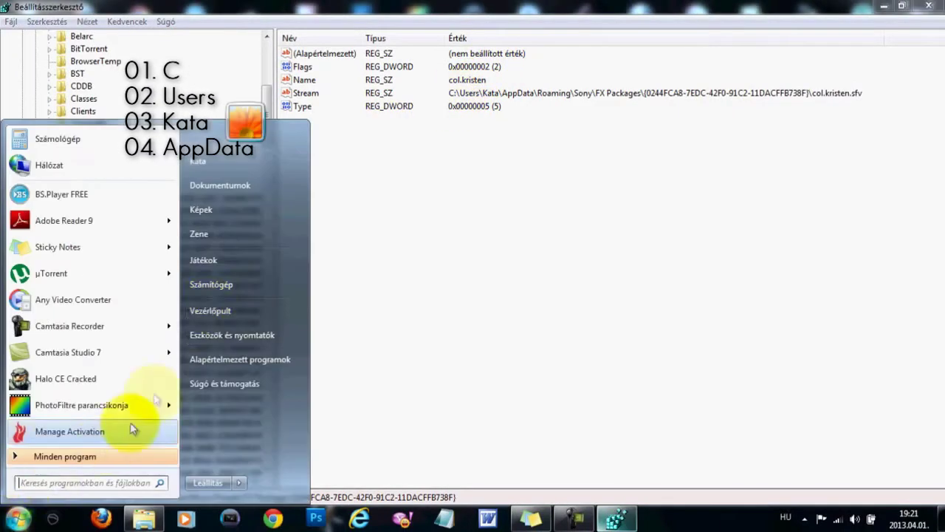
click(238, 281)
double_click(462, 228)
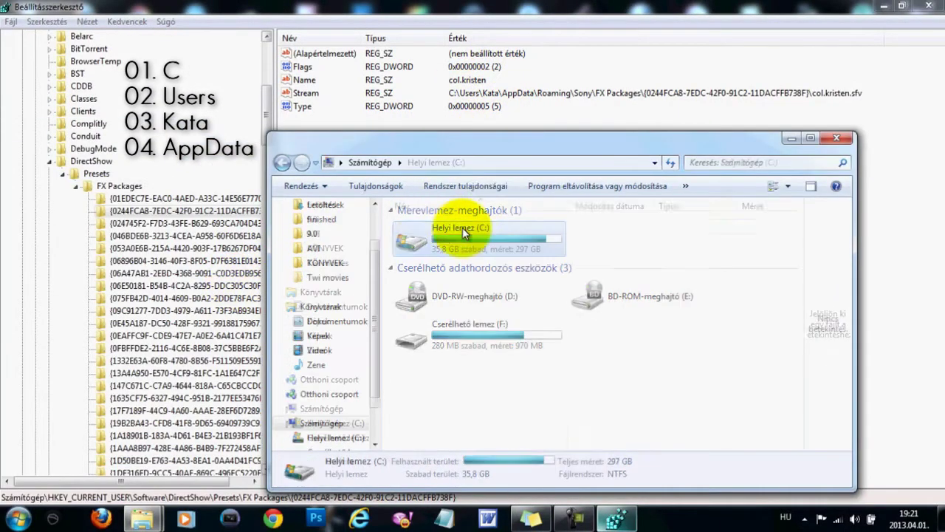
double_click(446, 256)
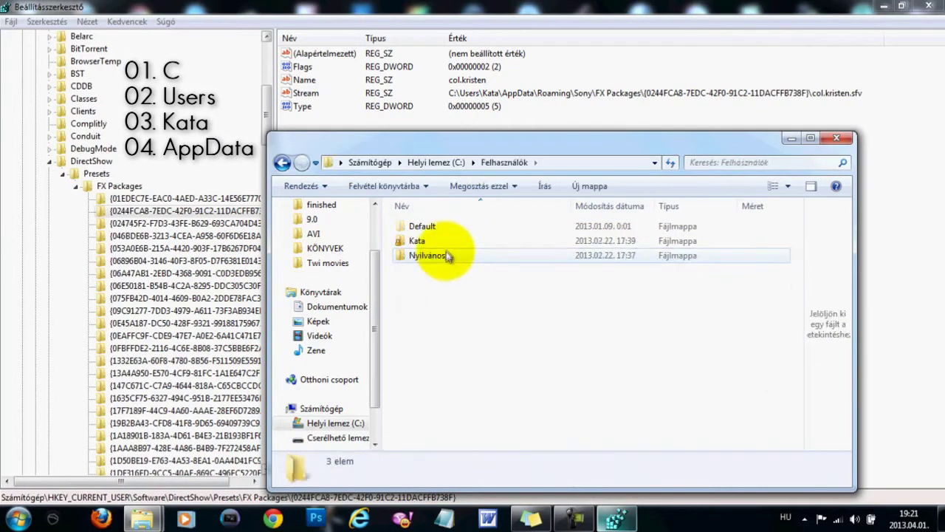
click(442, 244)
double_click(442, 244)
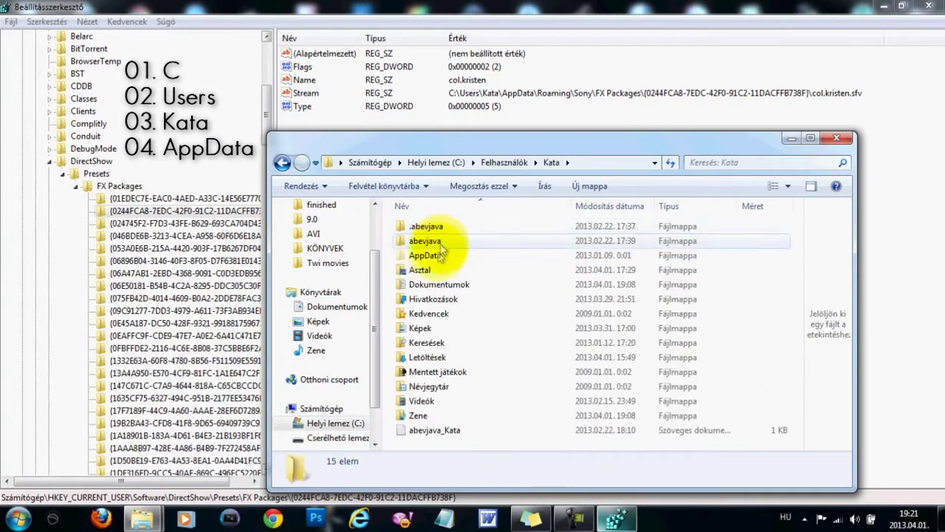
click(462, 256)
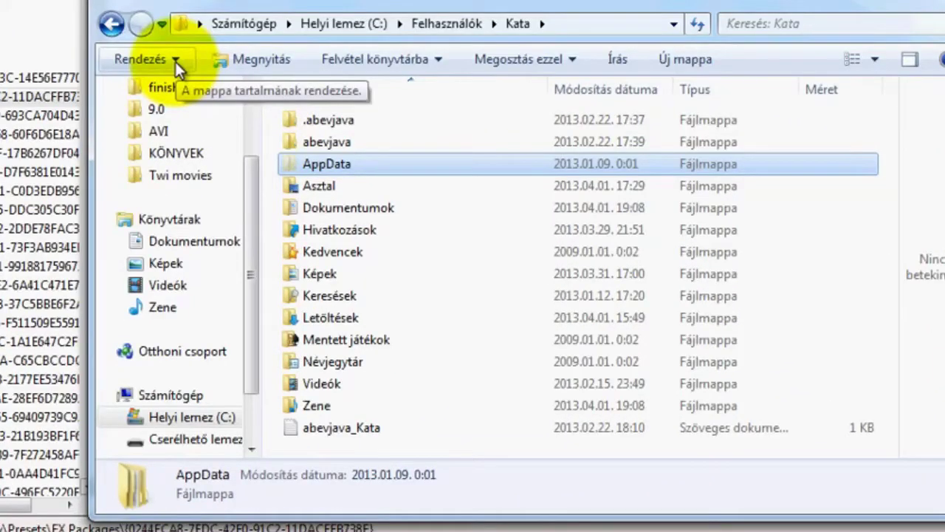
- Check the hidden files and folders setting in the folder view options, accept the dialog, and open the AppData folder
click(175, 61)
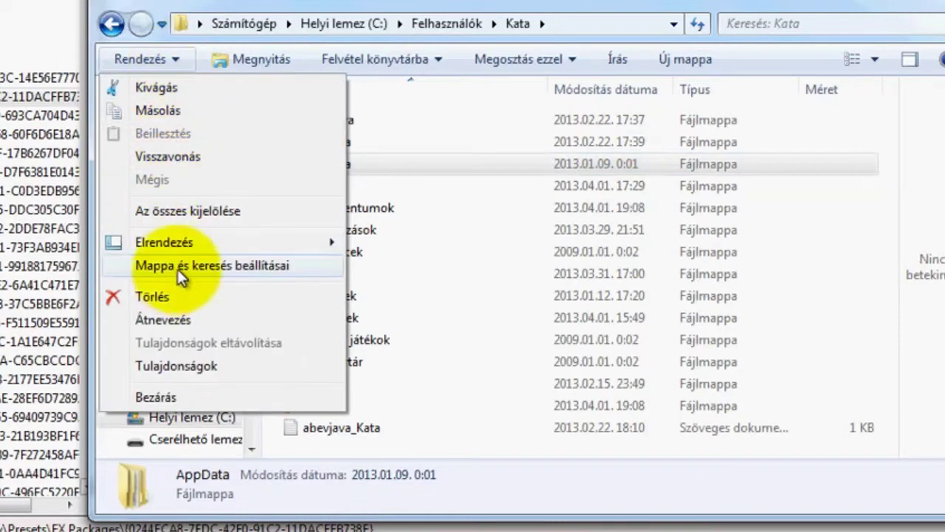
click(177, 267)
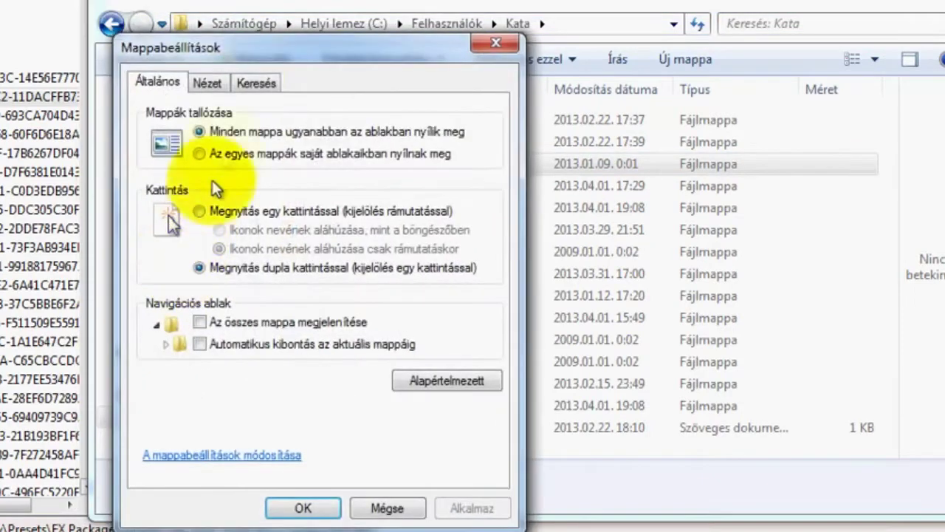
click(210, 81)
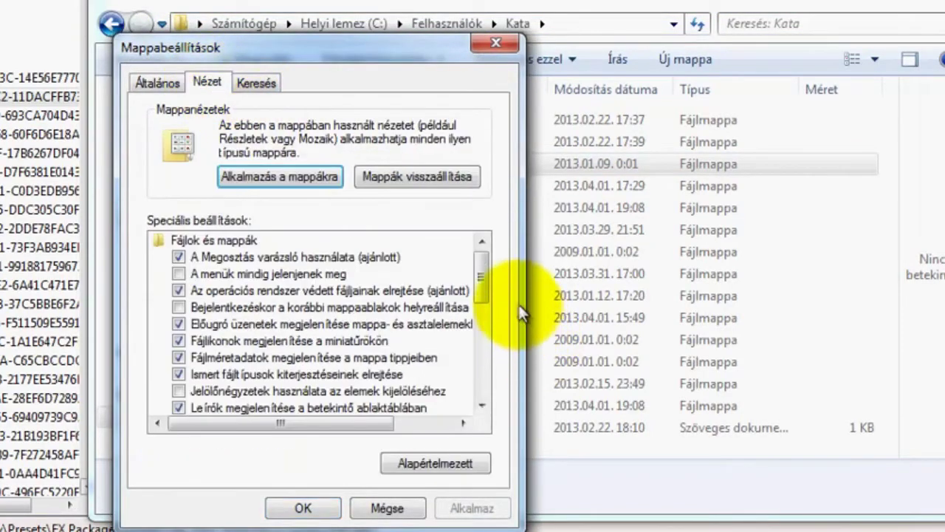
drag(482, 267, 479, 328)
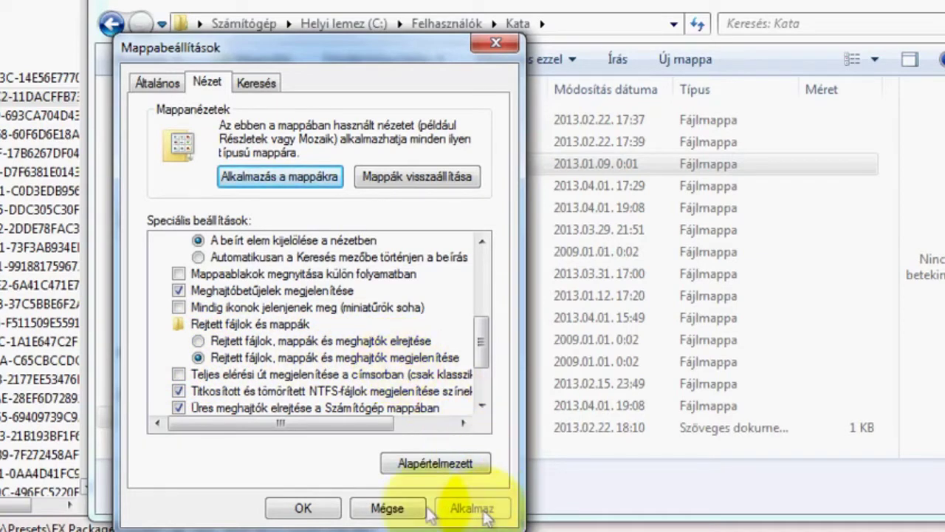
click(304, 508)
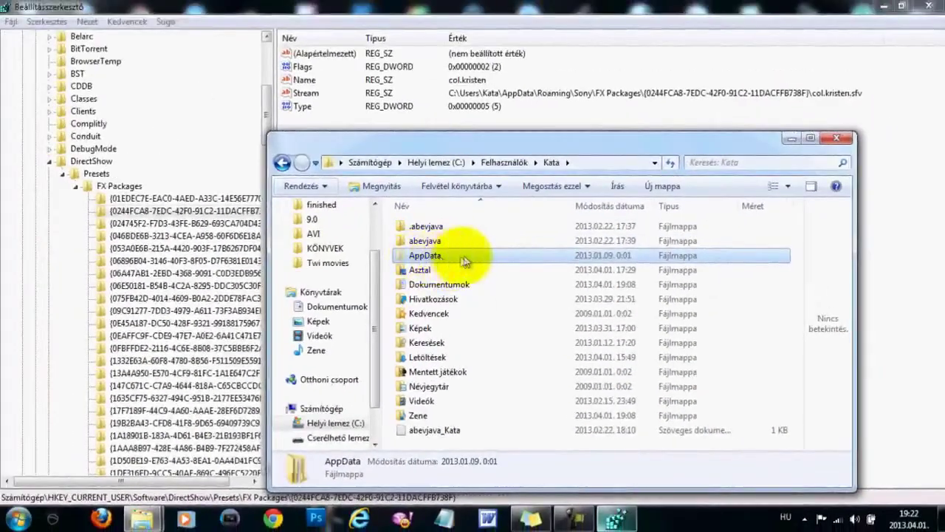
double_click(427, 247)
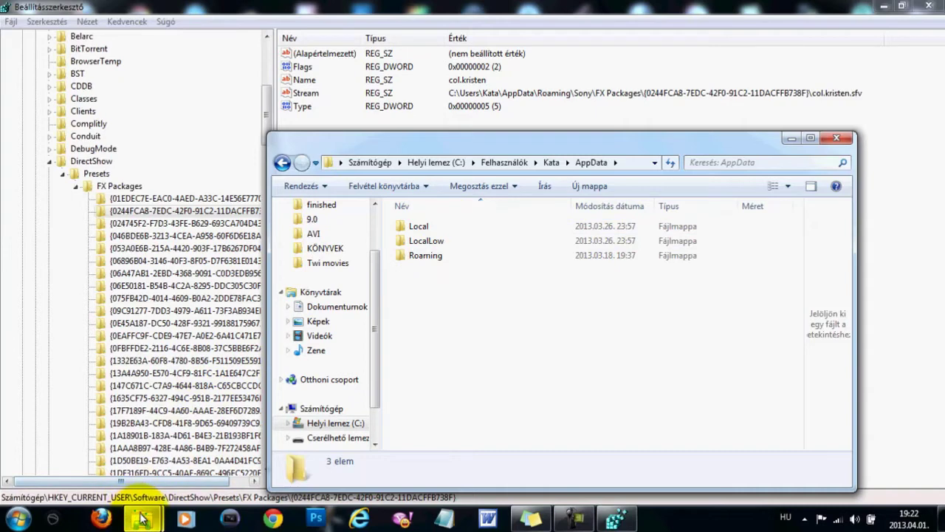
- Create a folder named Local in the For Vegas folder
mouse_move(140, 517)
click(118, 467)
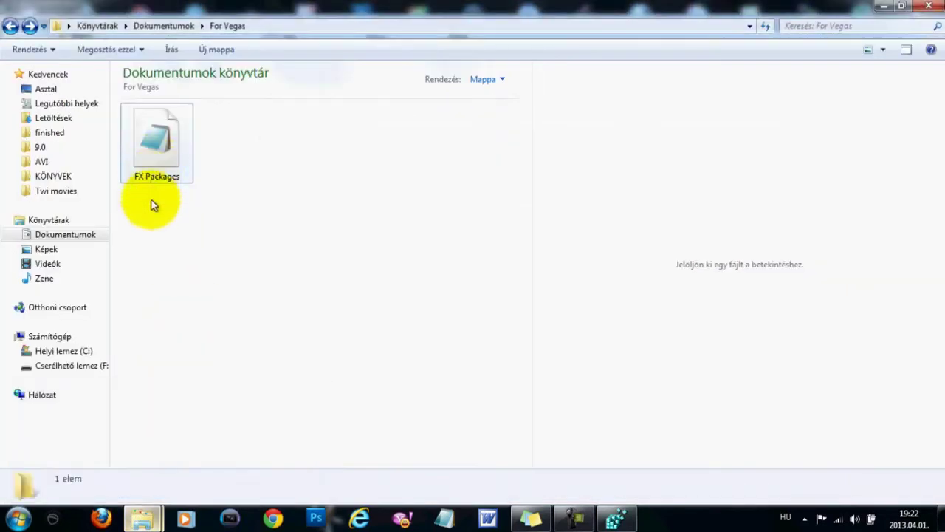
right_click(256, 206)
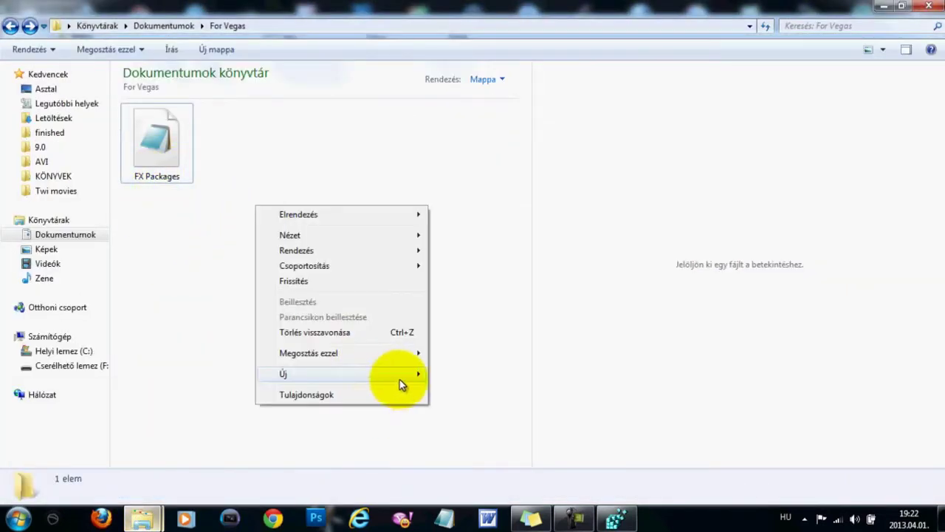
mouse_move(400, 376)
click(520, 172)
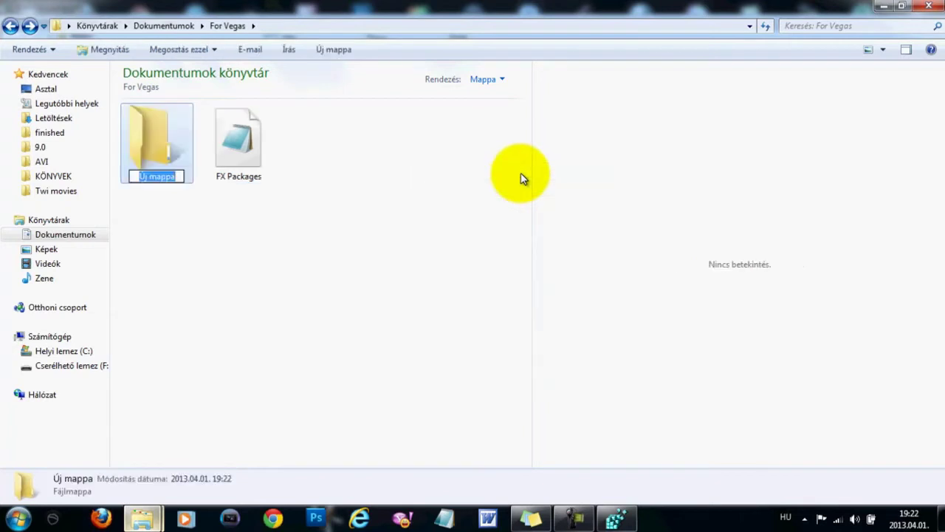
text(Local)
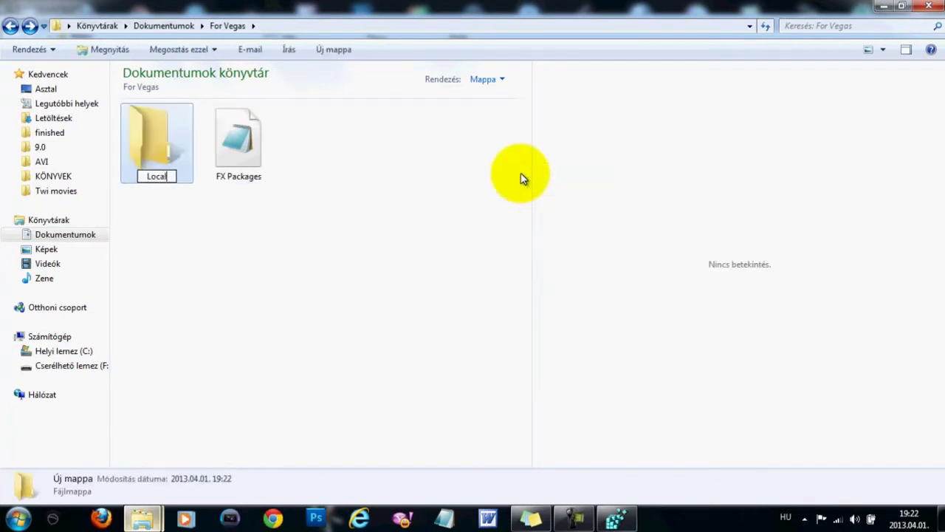
key(Return)
- Add a second folder named Roaming beside the Local folder in For Vegas
click(333, 48)
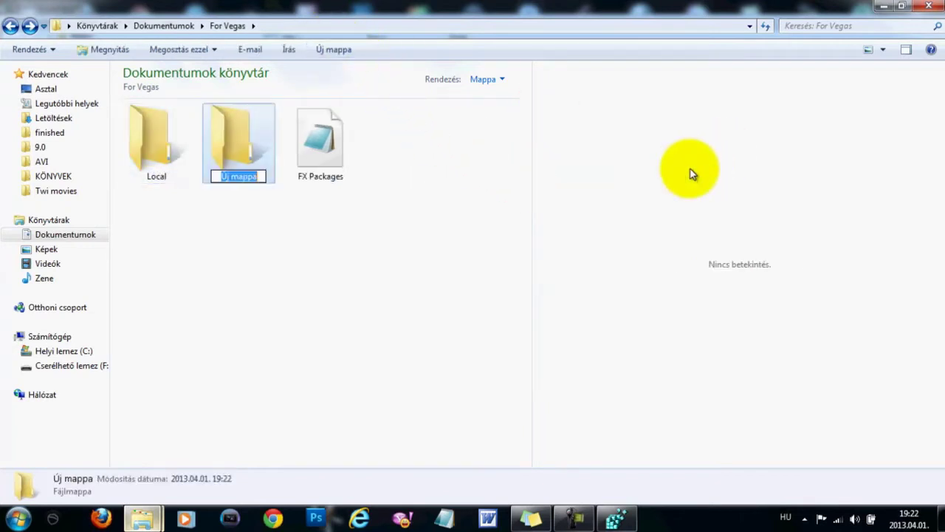
text(Roaming)
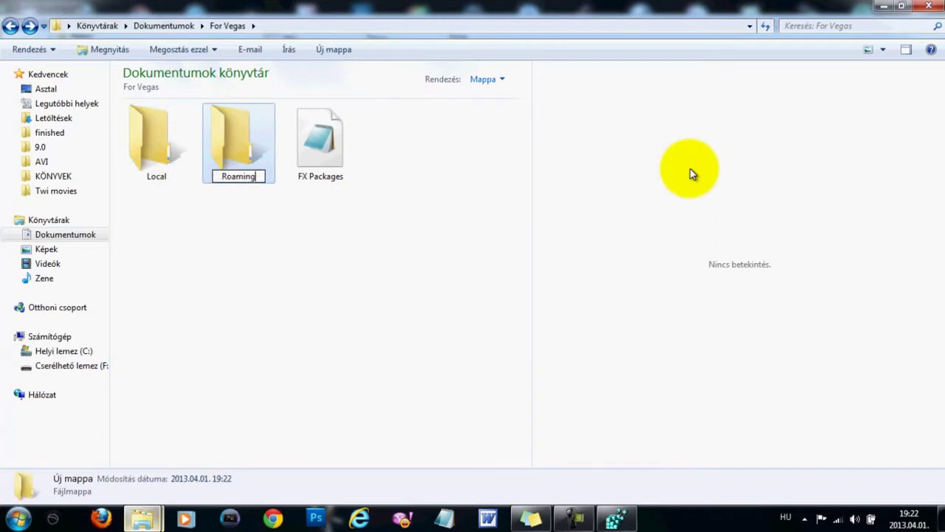
key(Return)
click(281, 348)
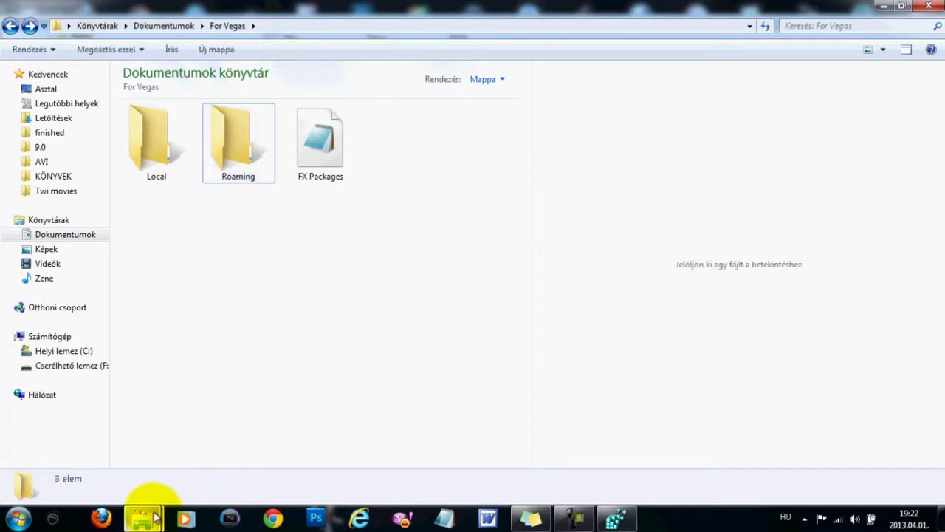
- Copy the Sony folder from AppData's Roaming folder and paste it into the Roaming folder inside For Vegas
mouse_move(151, 517)
click(236, 471)
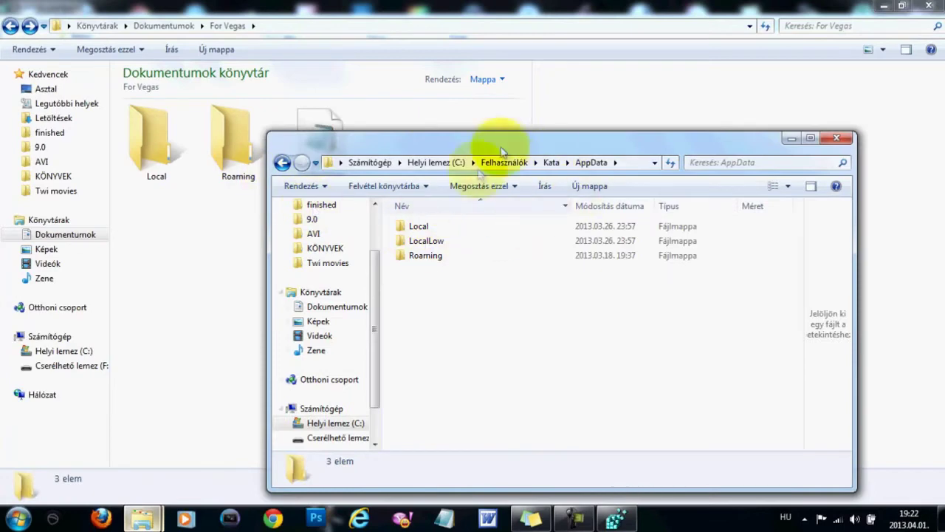
double_click(426, 255)
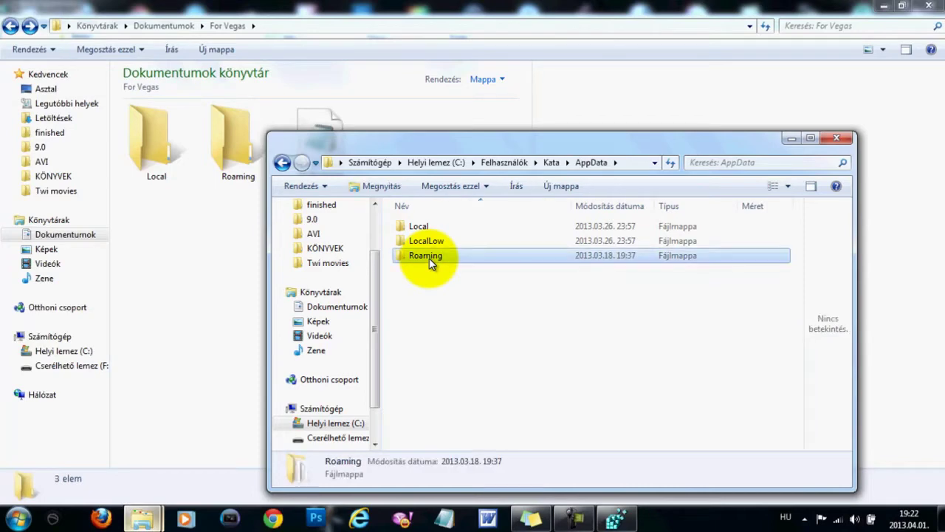
drag(794, 234, 792, 351)
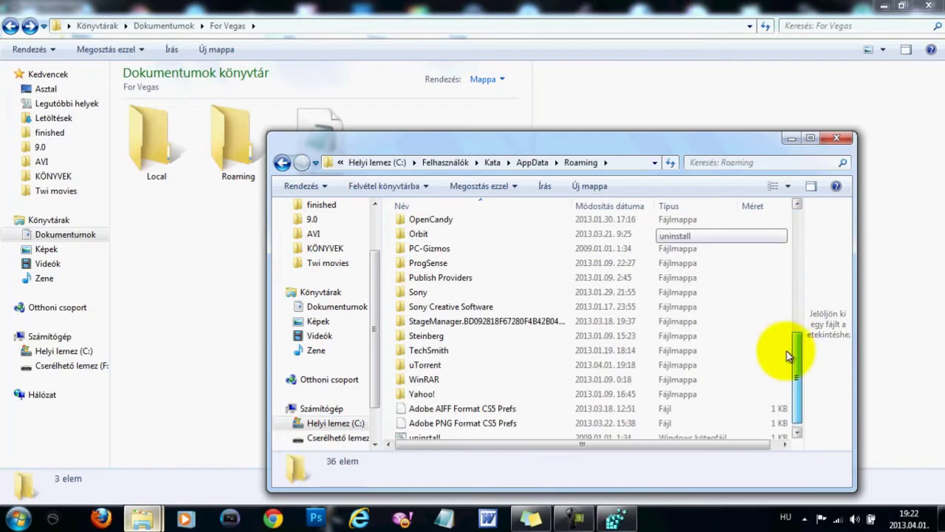
click(446, 288)
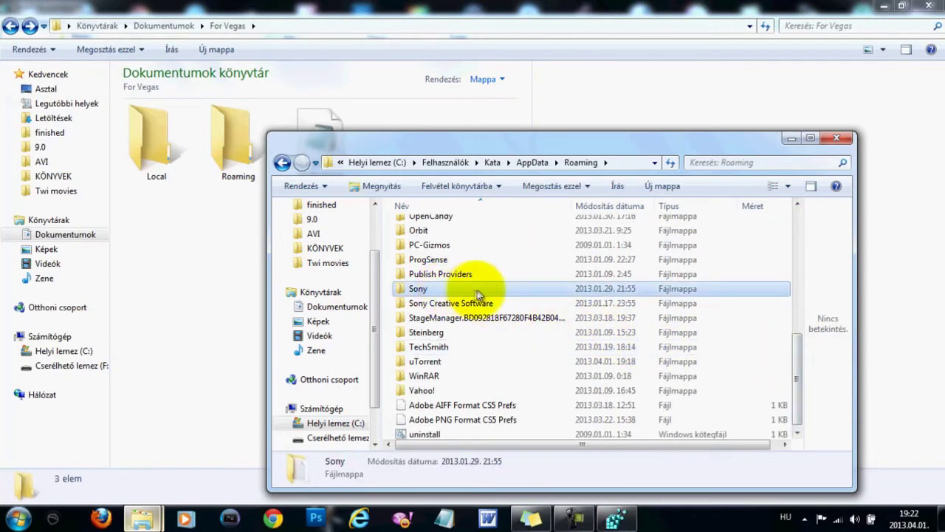
right_click(479, 291)
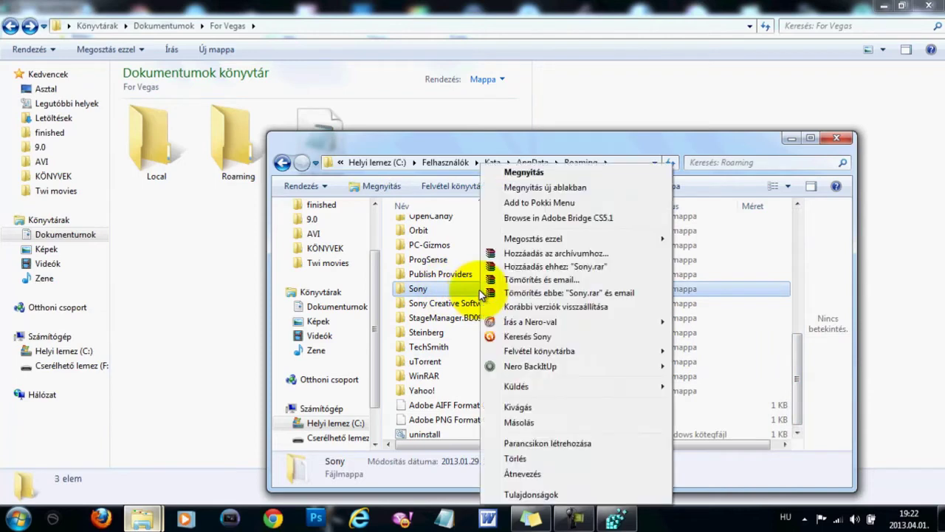
click(528, 426)
click(230, 153)
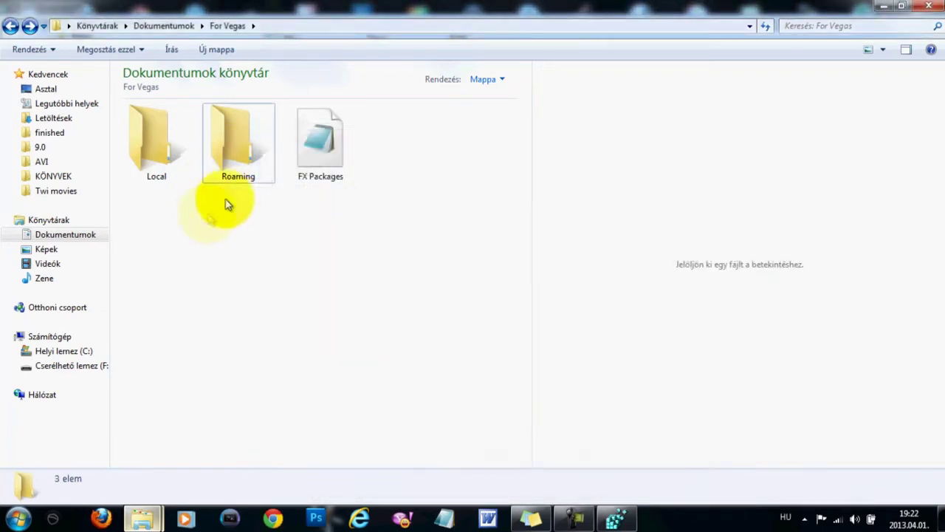
double_click(243, 146)
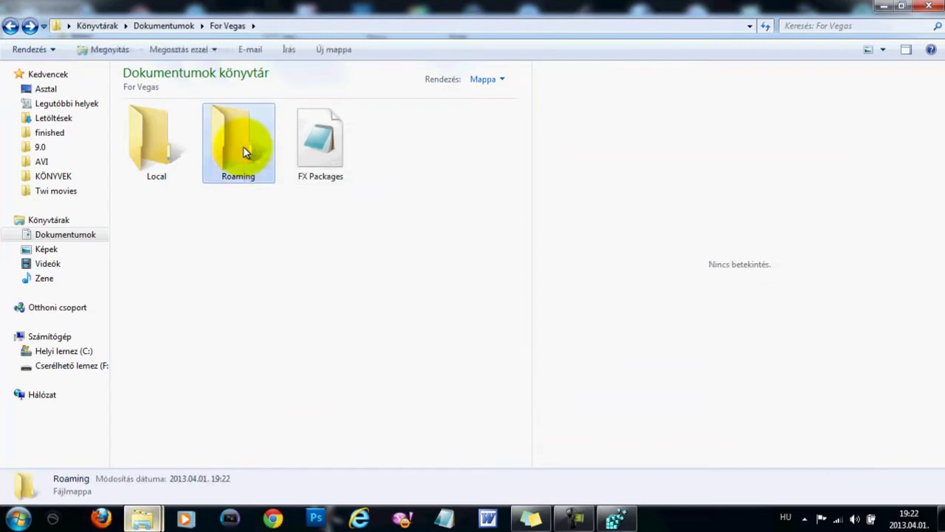
right_click(251, 176)
click(292, 270)
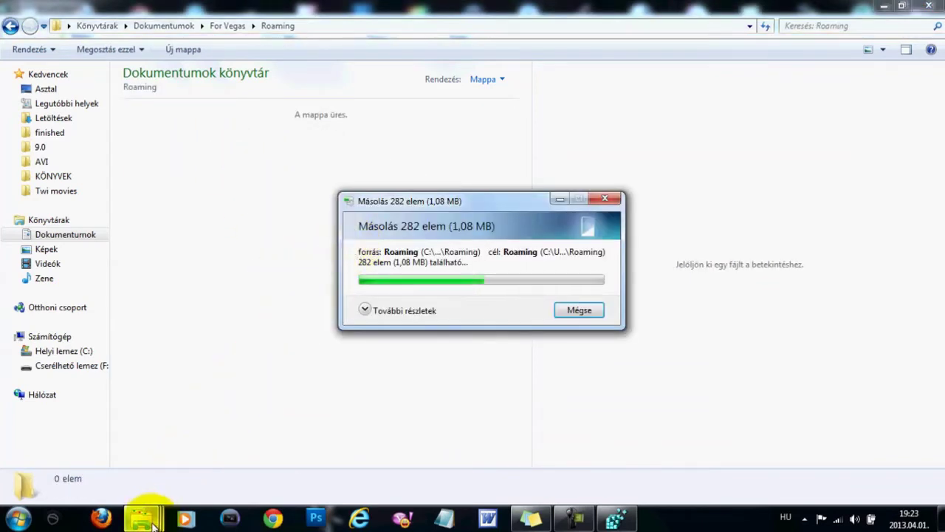
- Open the original Sony folder under AppData's Roaming folder and examine the subfolders of its FX Packages folder
mouse_move(141, 517)
click(248, 443)
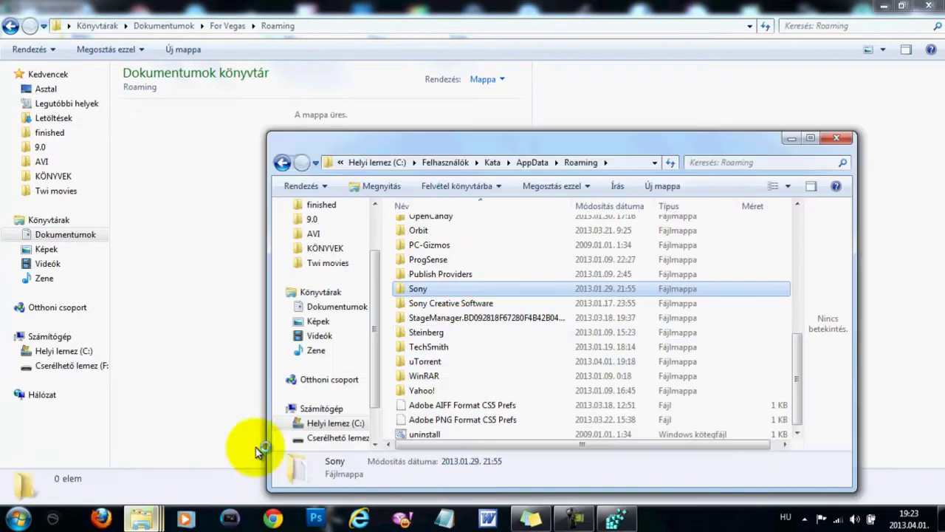
double_click(467, 289)
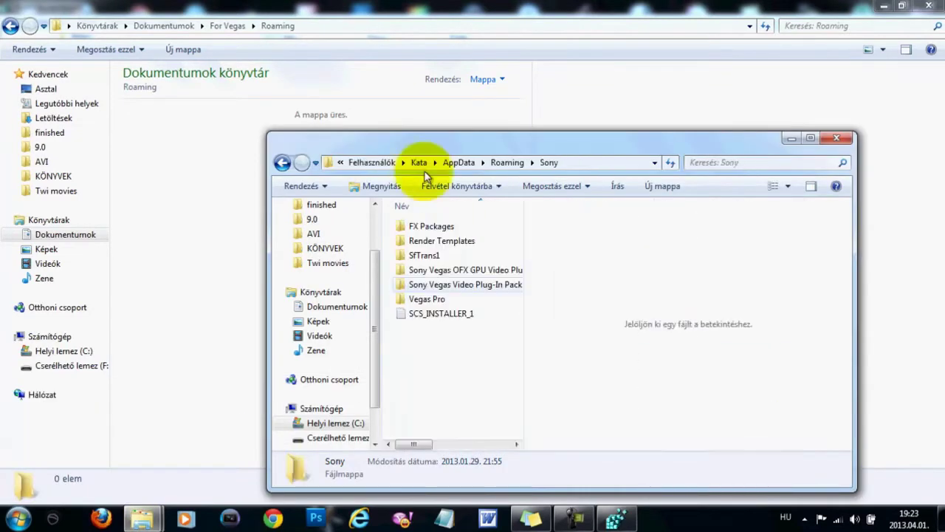
double_click(430, 226)
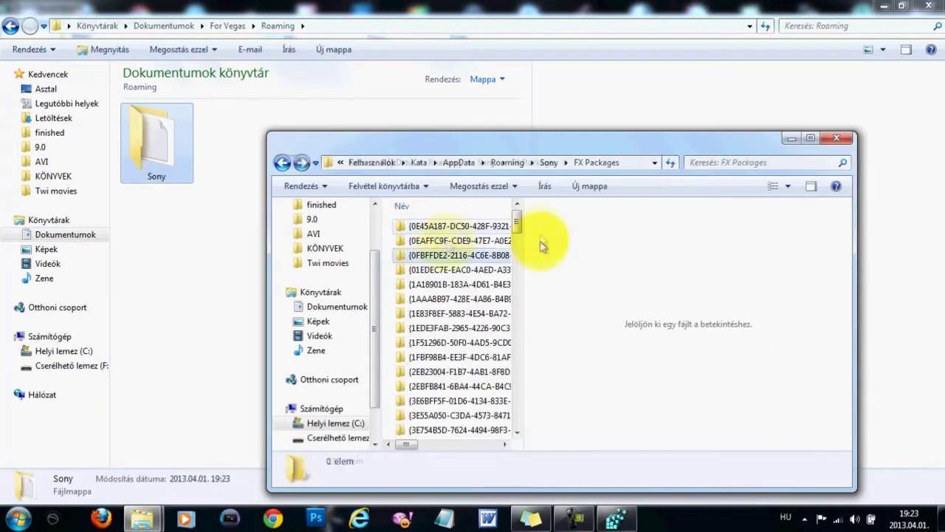
drag(519, 219, 517, 238)
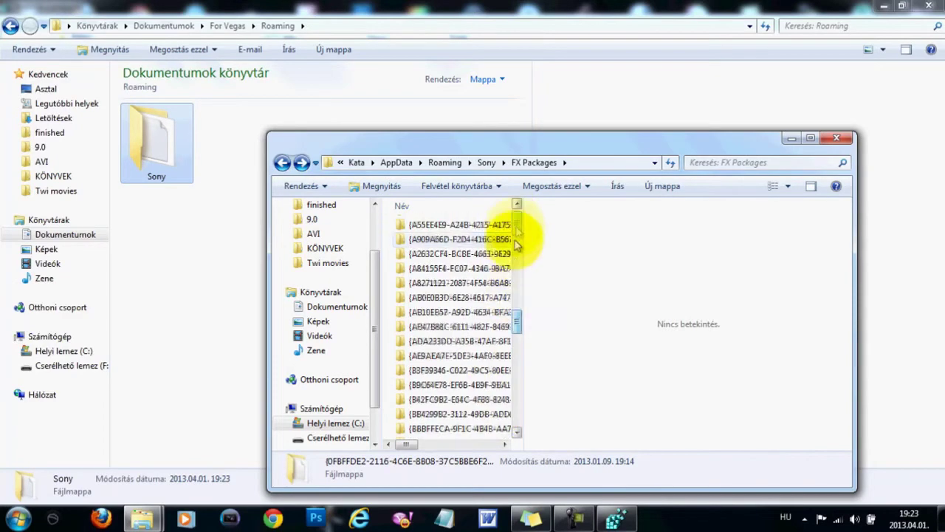
- Copy the Sony folder from AppData's Local folder into the Local folder inside For Vegas, and return to For Vegas
click(389, 164)
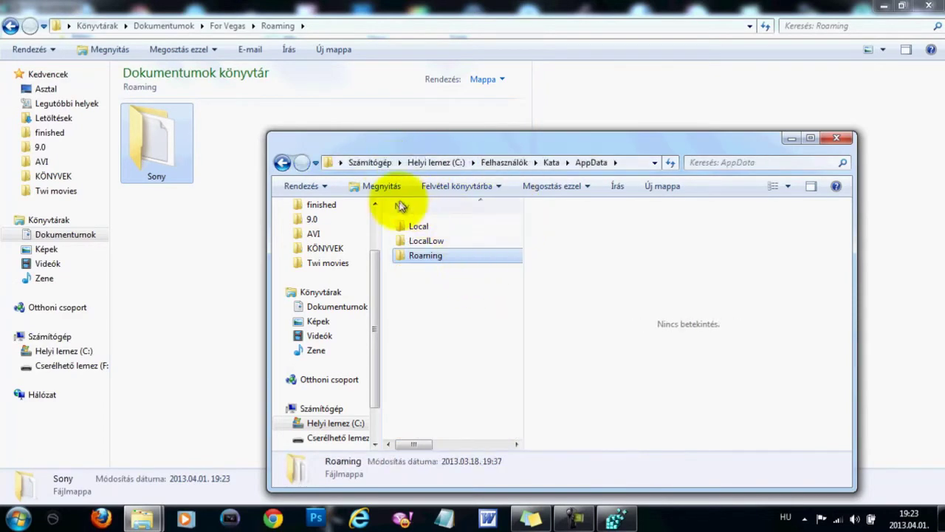
double_click(441, 229)
drag(517, 232, 443, 343)
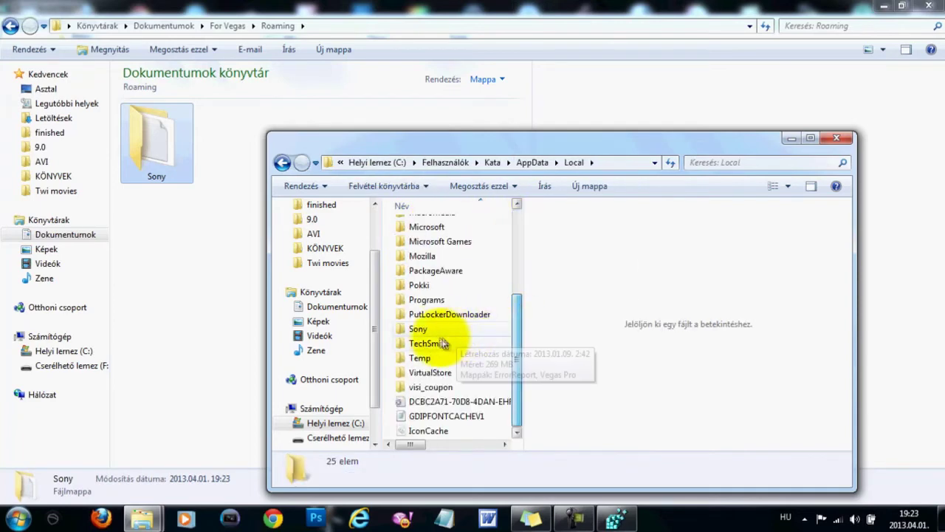
right_click(443, 329)
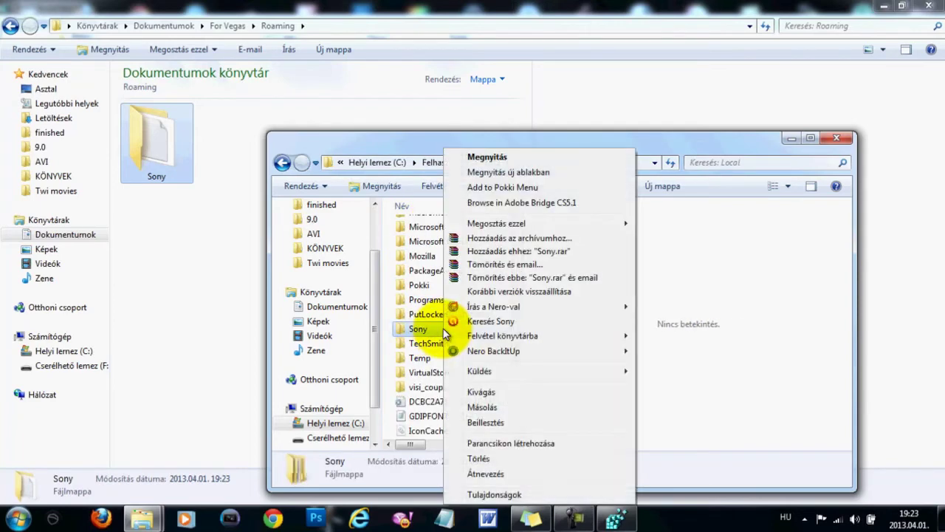
click(492, 408)
click(12, 28)
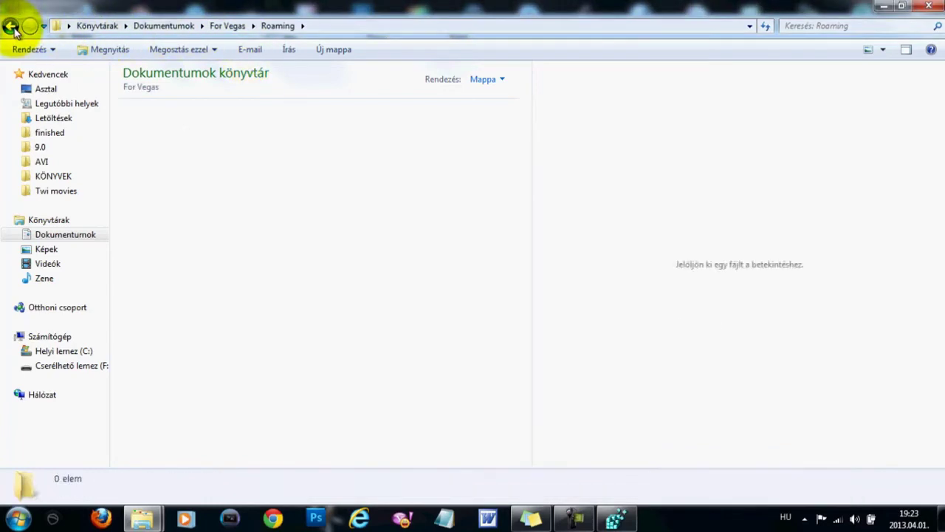
click(12, 28)
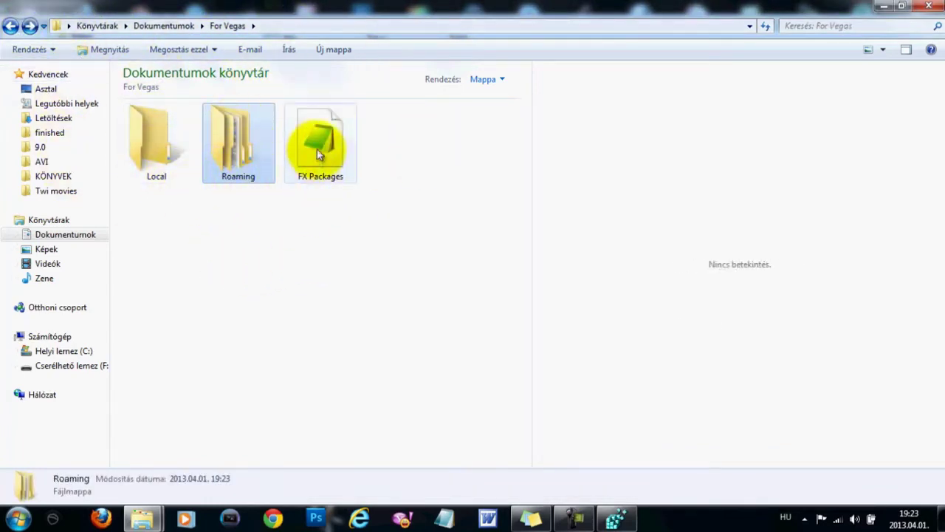
double_click(151, 143)
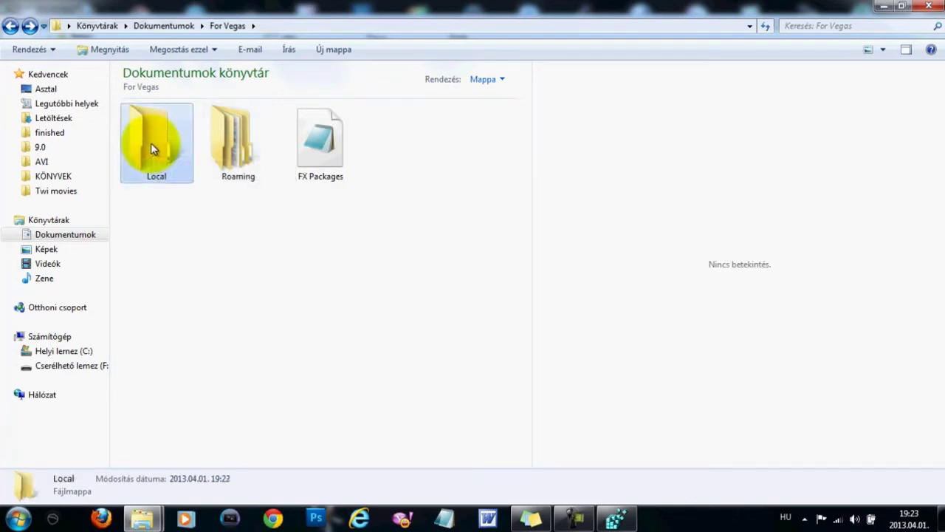
right_click(169, 134)
click(211, 229)
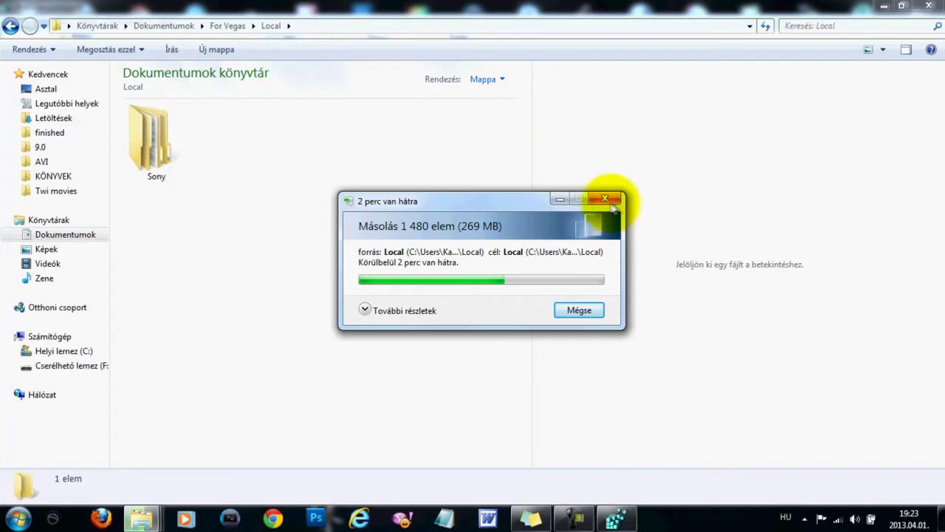
click(11, 26)
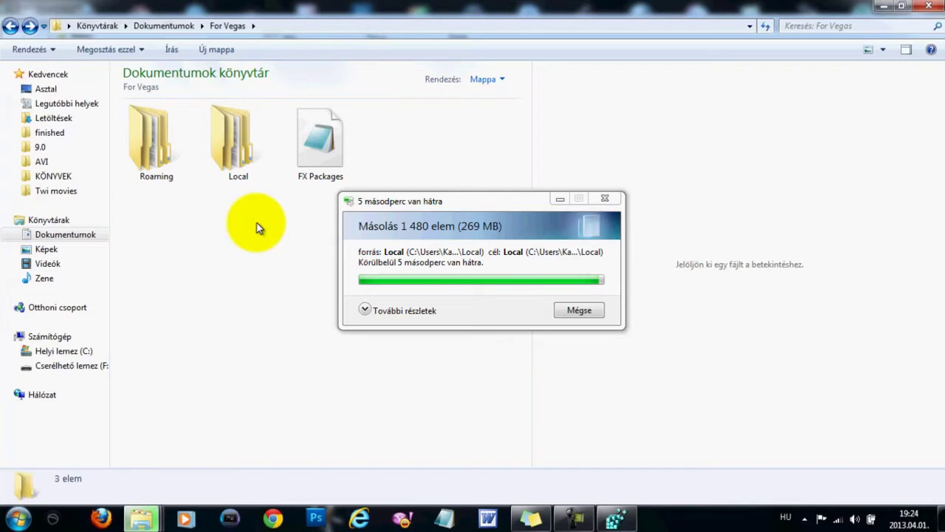
- Switch to the Registry Editor and collapse the FX Packages key under HKEY_CURRENT_USER, Software, DirectShow, Presets
mouse_move(626, 523)
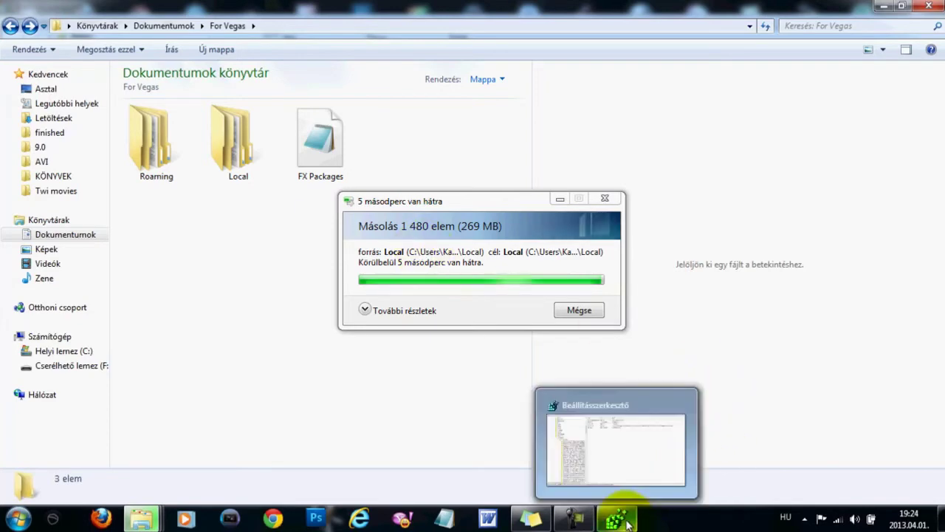
click(626, 523)
click(16, 519)
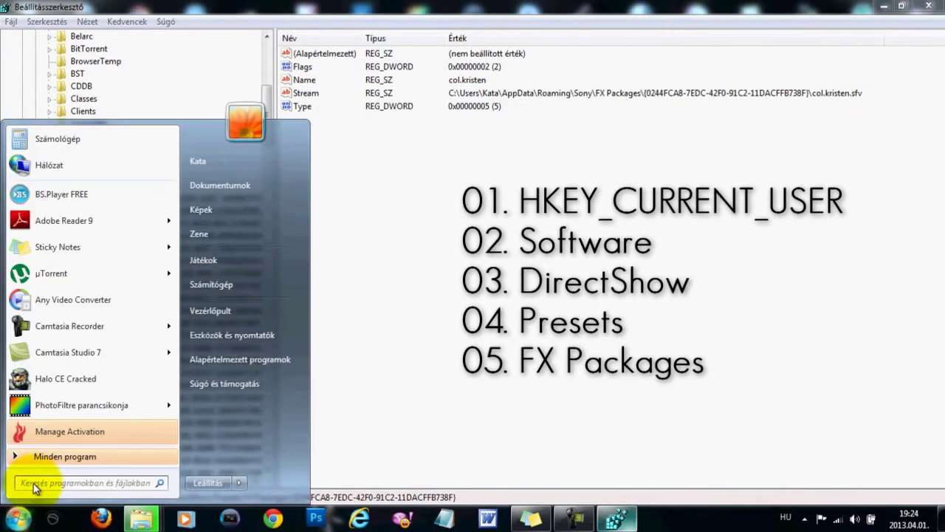
click(559, 221)
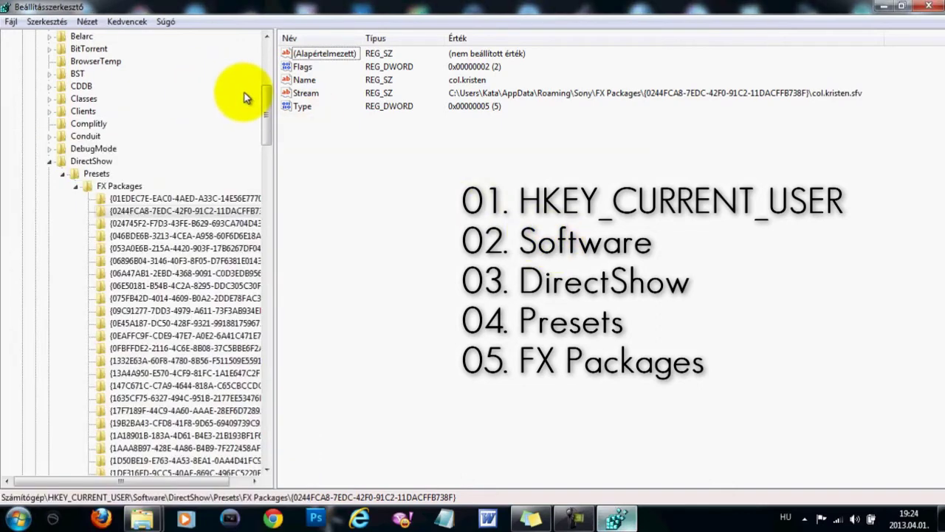
click(77, 186)
drag(268, 196, 177, 77)
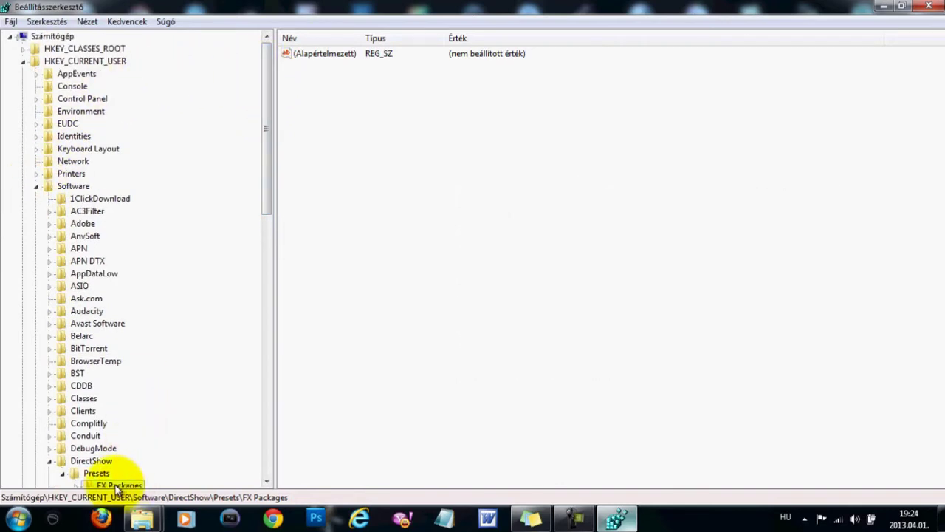
scroll(125, 443, down, 3)
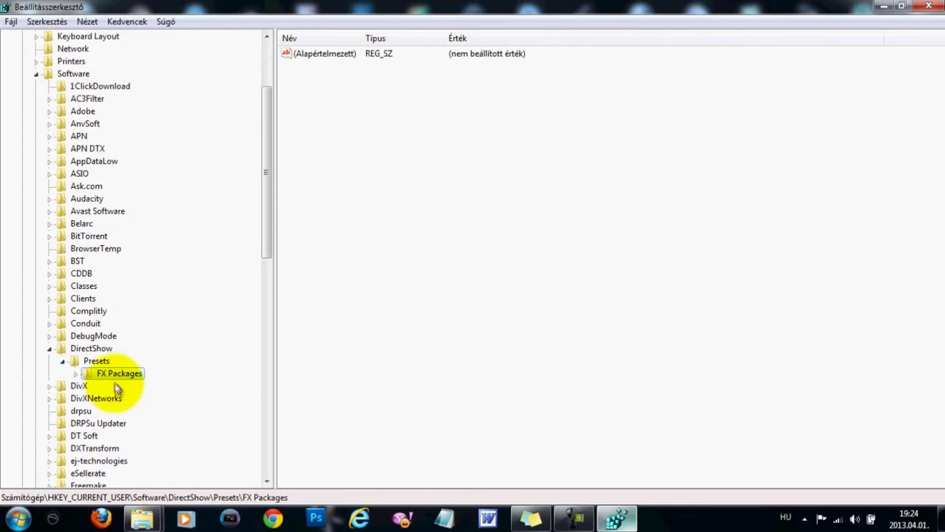
right_click(115, 374)
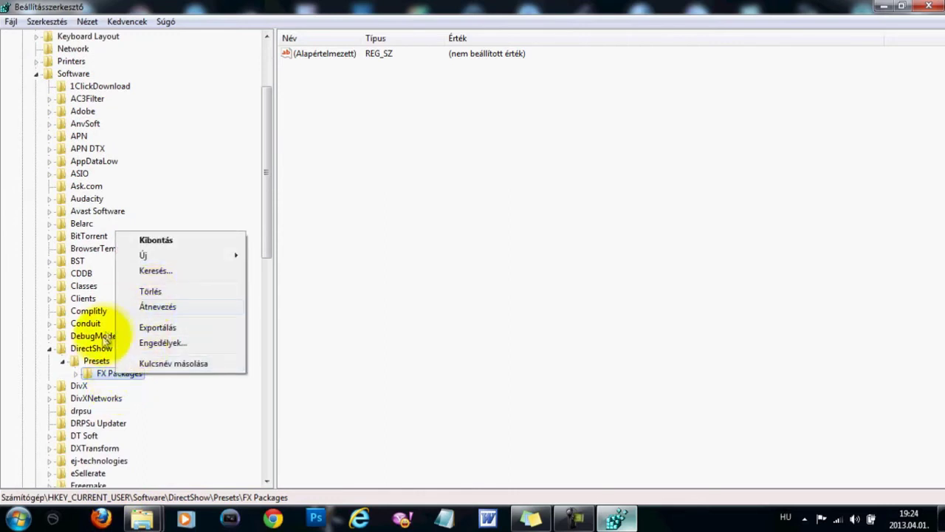
- Select the Presets key, choose the FX Packages file in For Vegas for registry import, and close the import dialog without importing
click(97, 361)
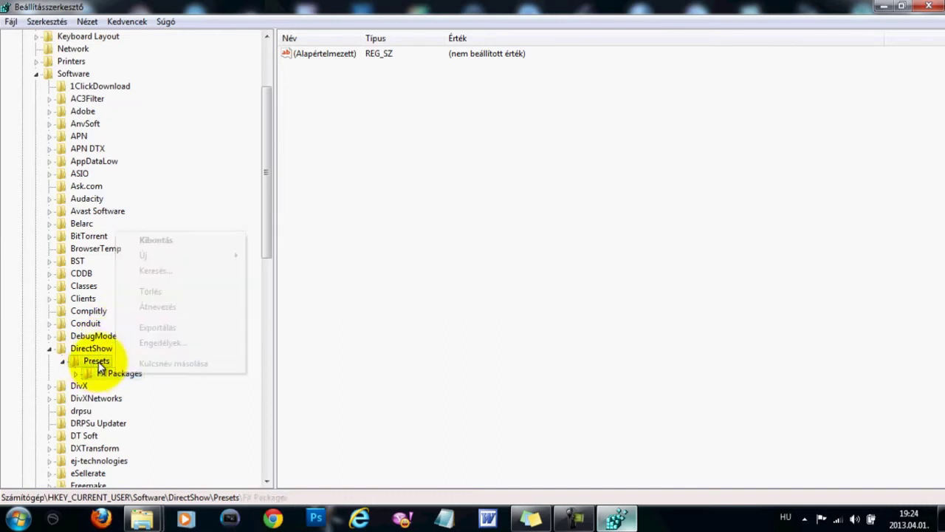
click(11, 22)
click(35, 38)
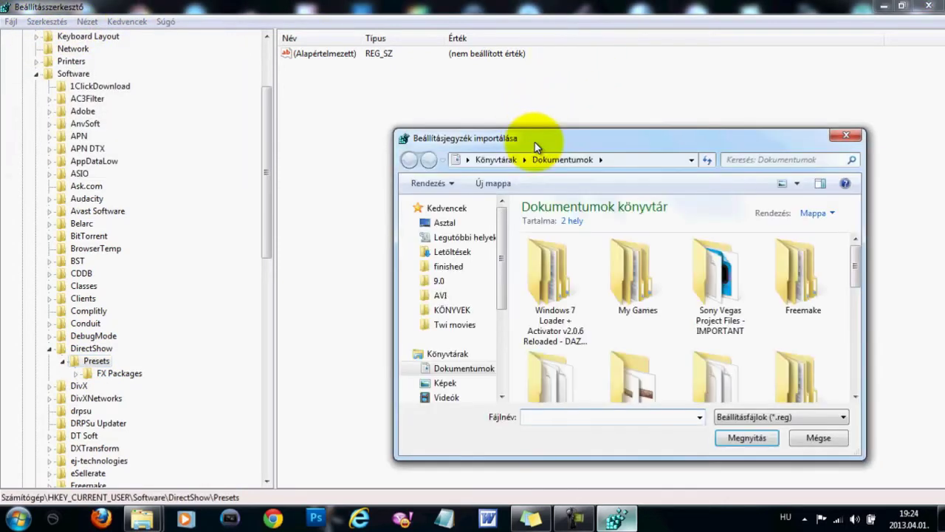
drag(854, 264, 854, 384)
double_click(654, 361)
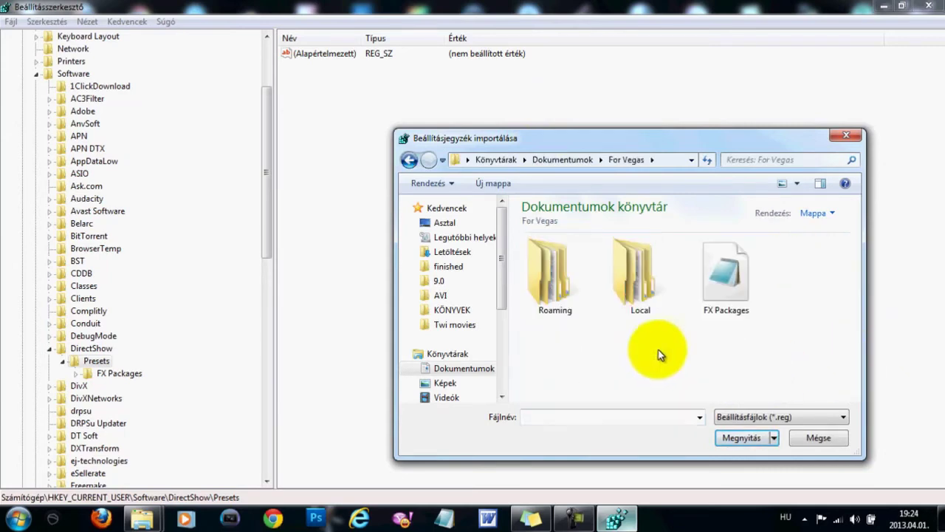
click(728, 283)
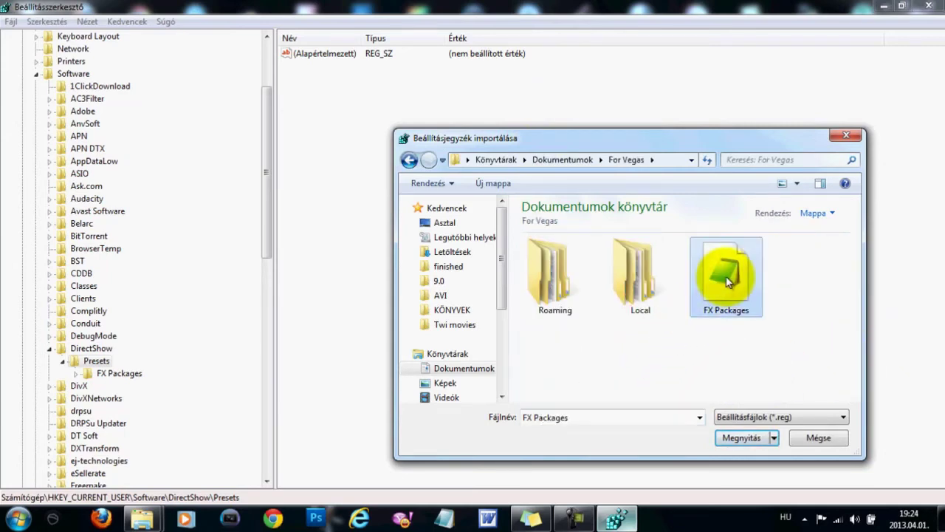
click(742, 436)
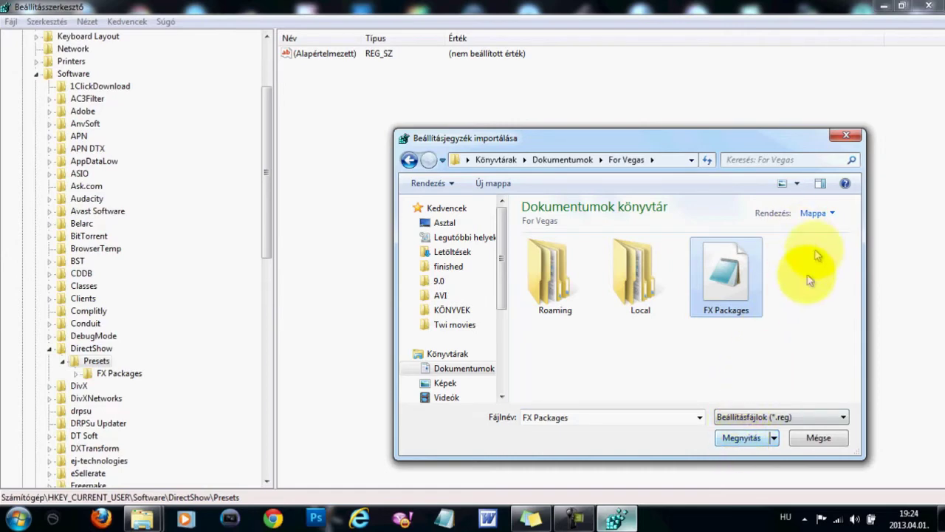
click(846, 136)
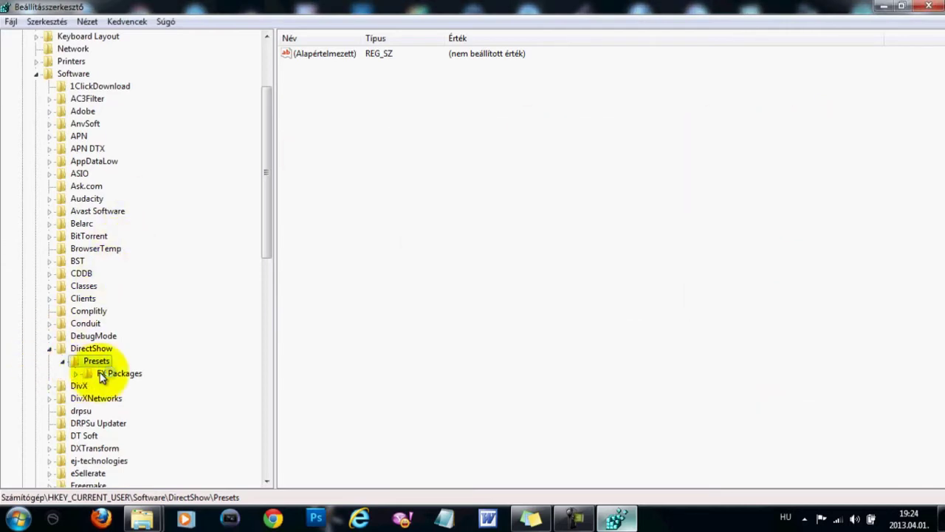
- Expand the FX Packages key, switch to Windows Explorer and copy the Sony folder inside For Vegas's Roaming folder
click(75, 373)
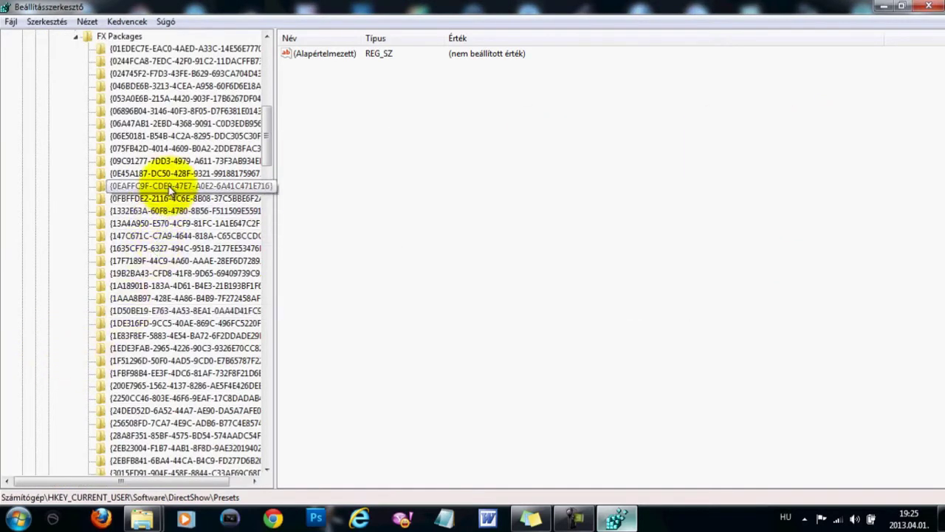
mouse_move(142, 518)
click(110, 463)
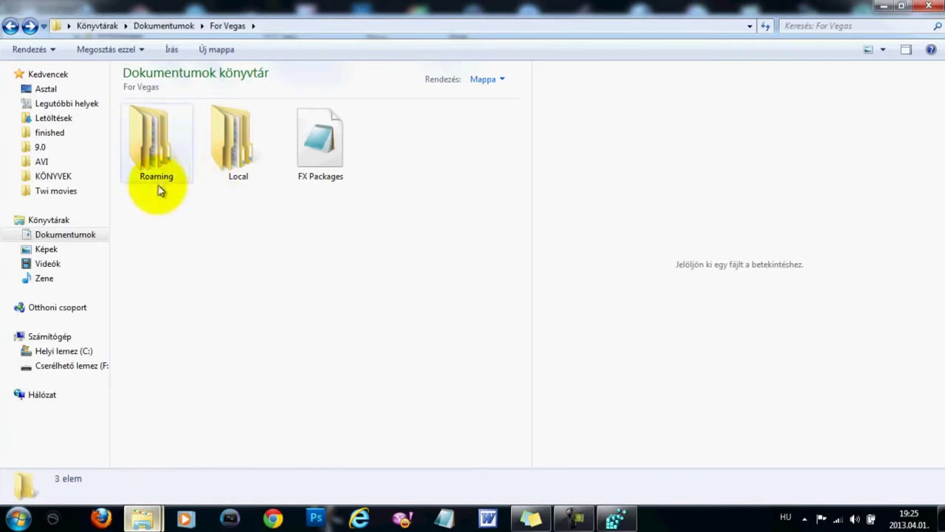
double_click(151, 151)
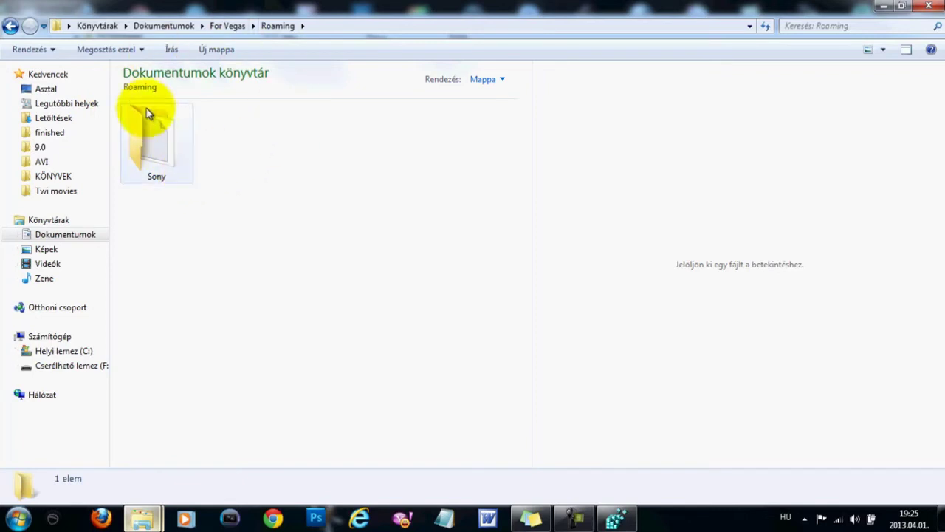
click(154, 150)
right_click(157, 136)
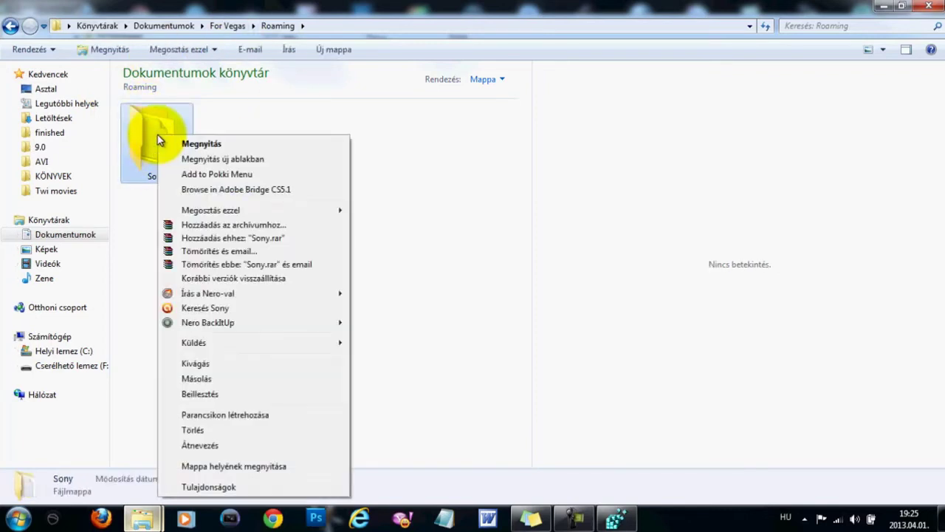
click(204, 382)
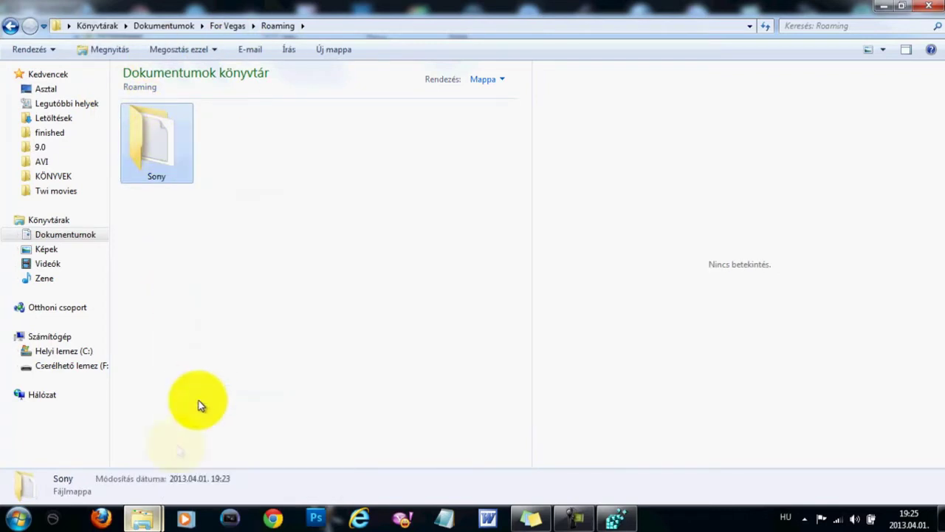
- Open a second, slightly wider Explorer window and go to the Roaming folder under Felhasználók, the user's profile folder, AppData on drive C
key(super+e)
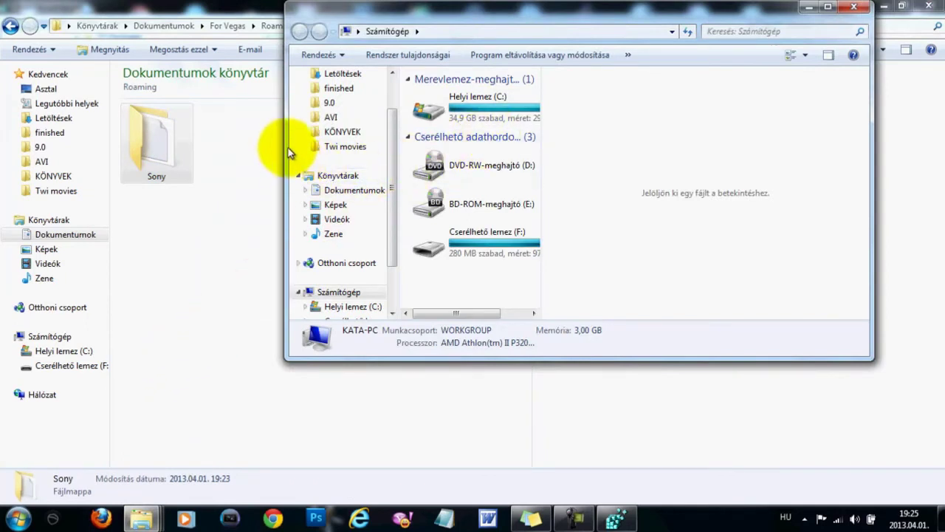
drag(287, 148, 273, 146)
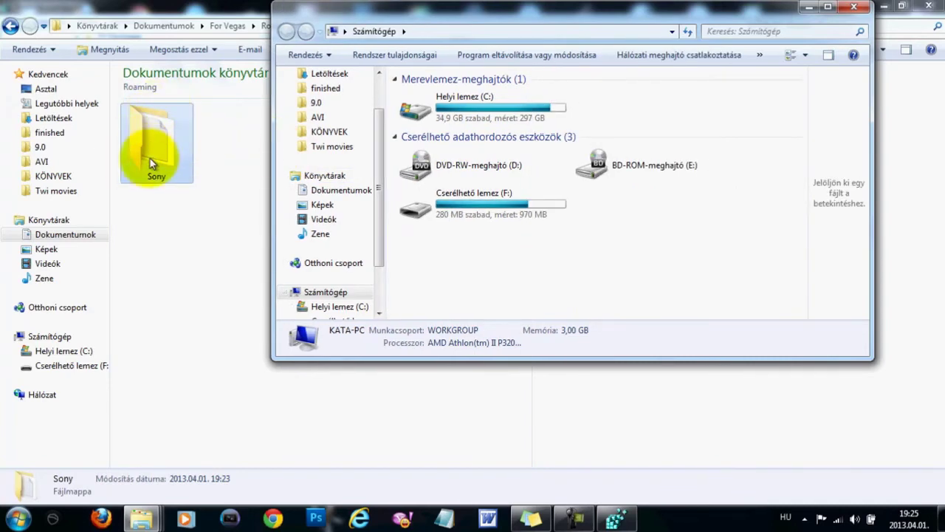
double_click(462, 112)
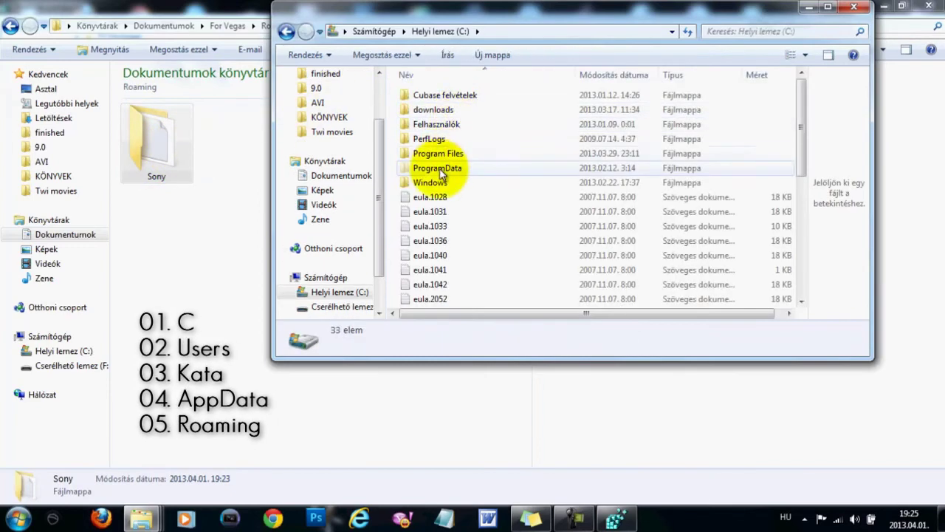
double_click(444, 127)
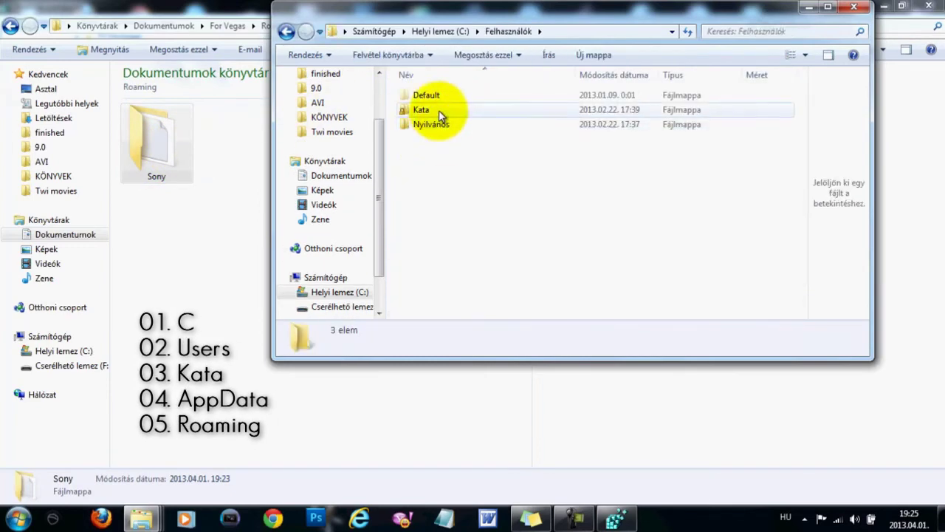
double_click(438, 110)
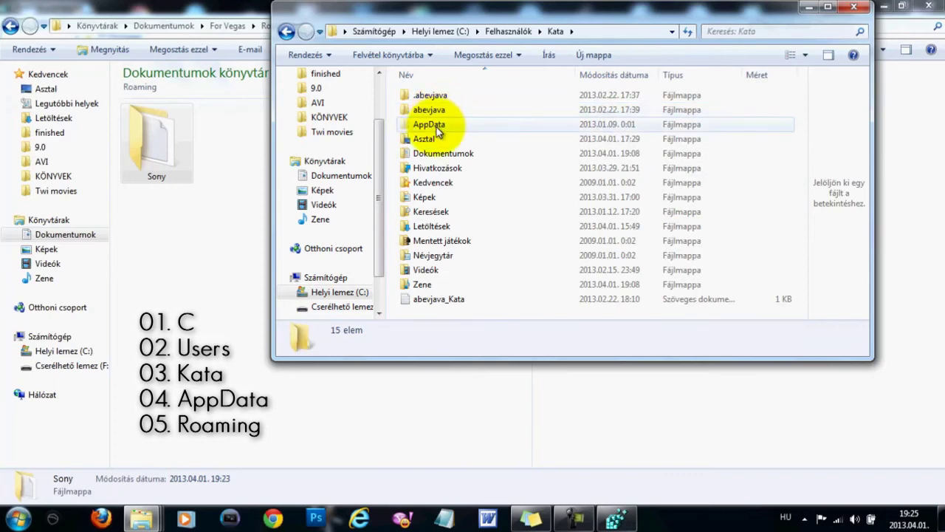
double_click(436, 125)
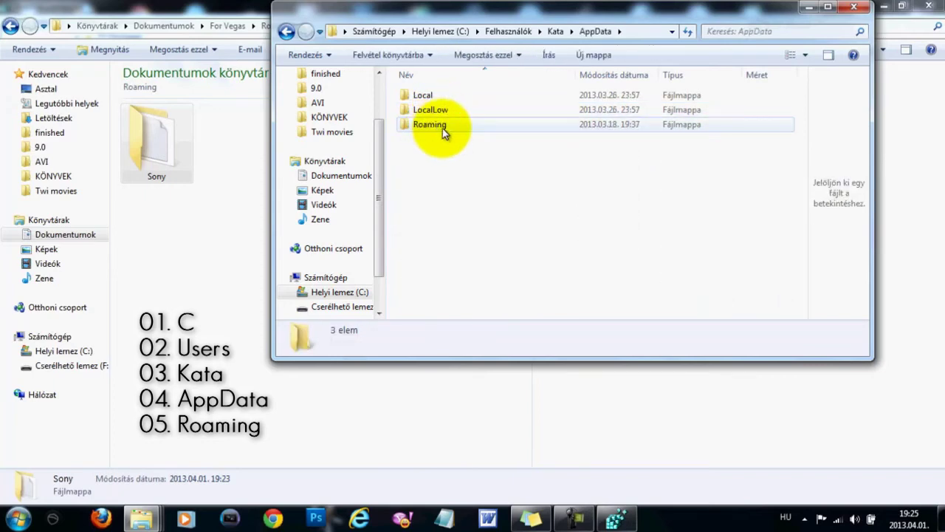
double_click(444, 127)
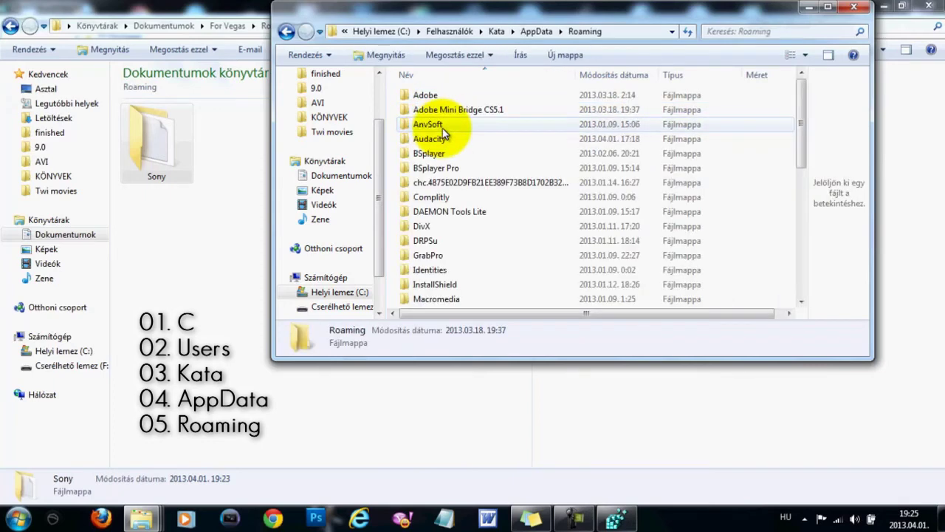
right_click(767, 117)
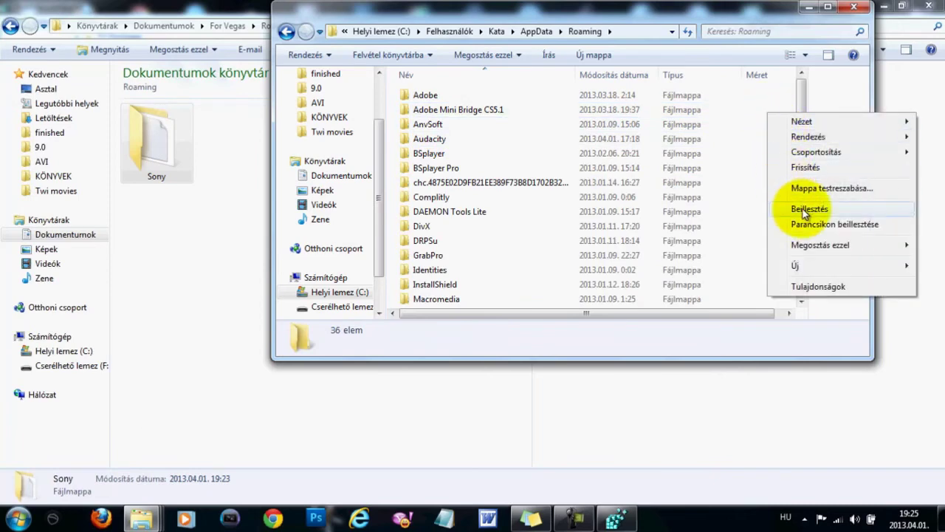
click(802, 89)
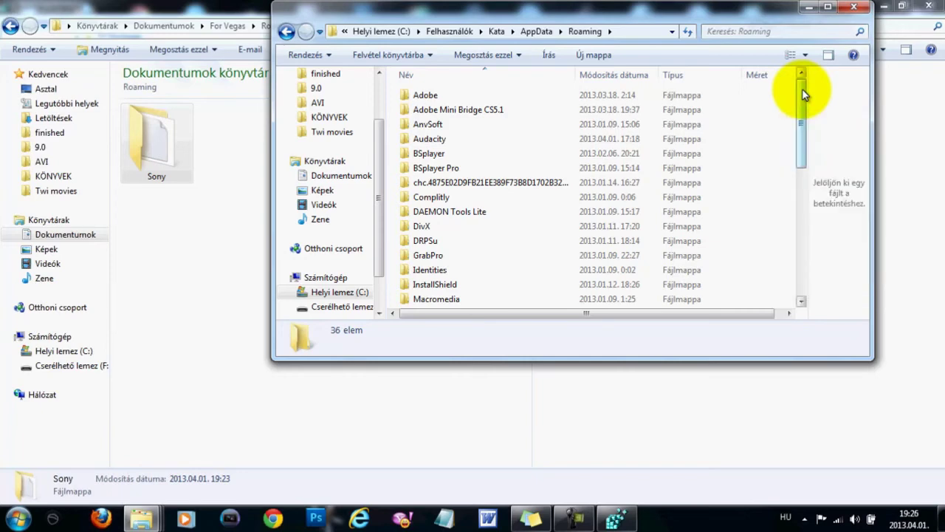
mouse_move(150, 521)
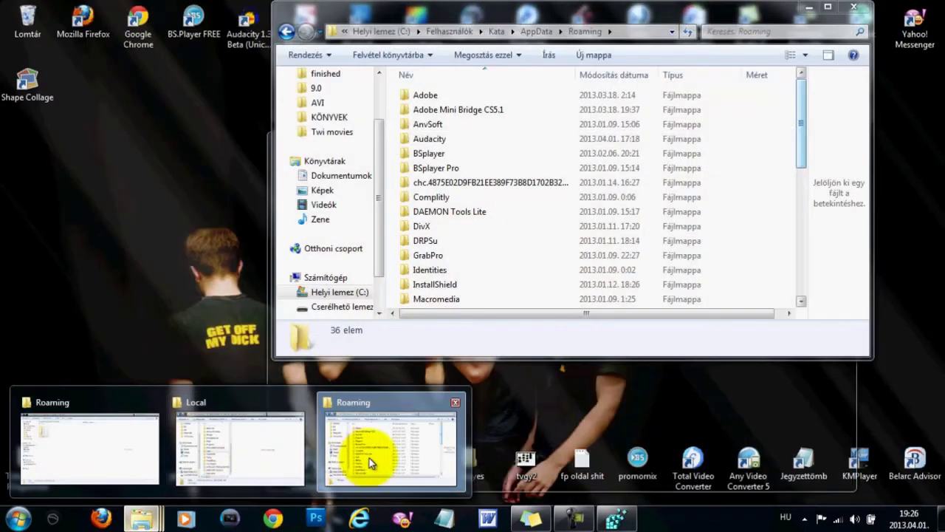
click(369, 458)
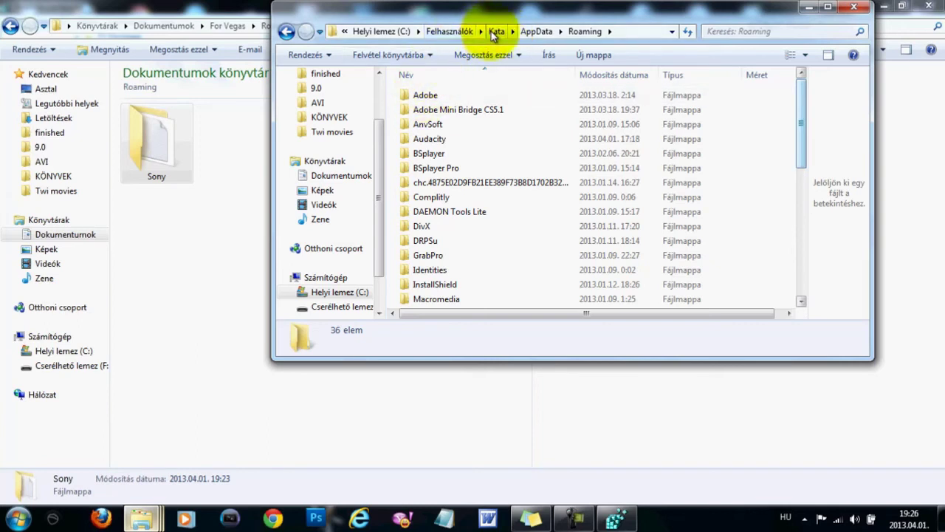
- Go back to the Felhasználók folder on drive C and create a new folder named XY in it
click(447, 32)
right_click(418, 194)
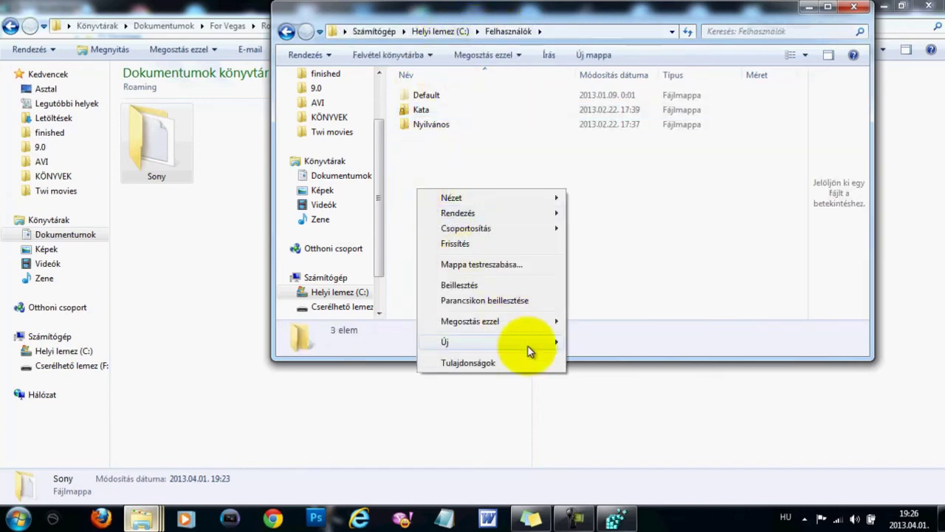
mouse_move(528, 346)
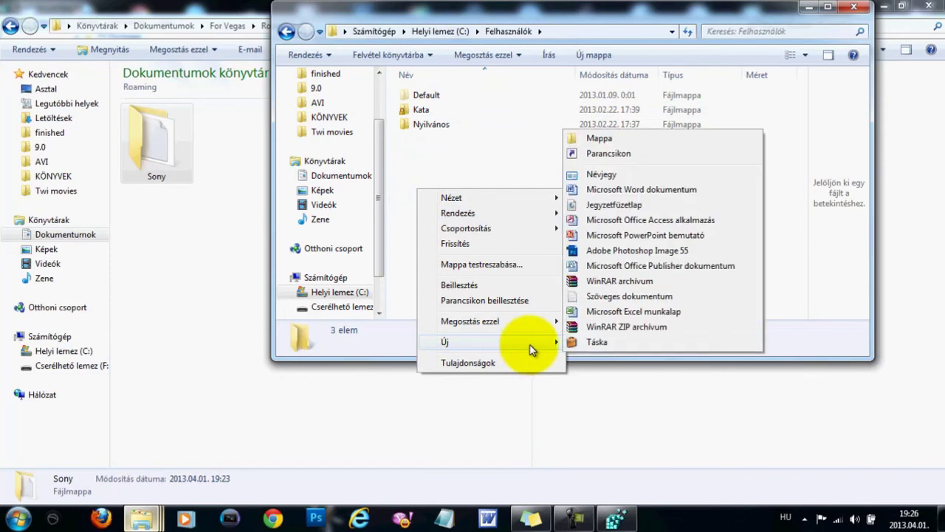
click(607, 145)
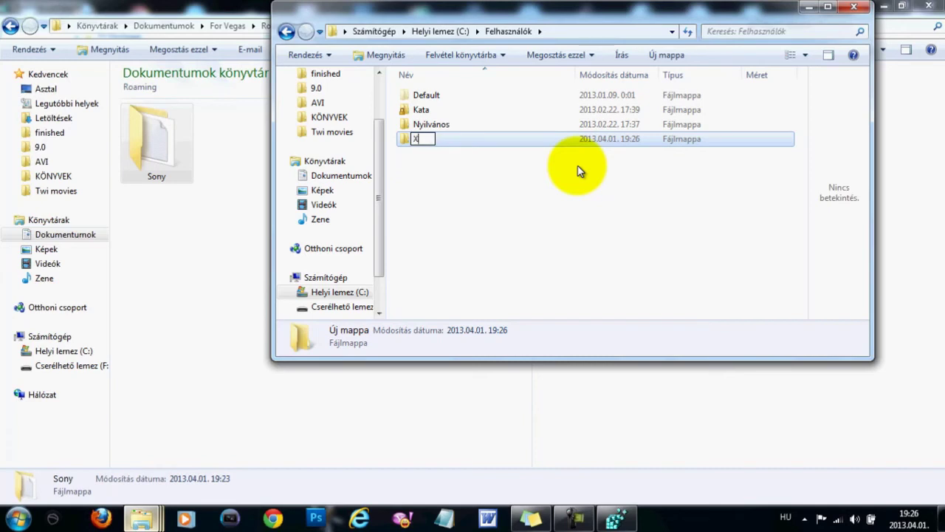
key(Return)
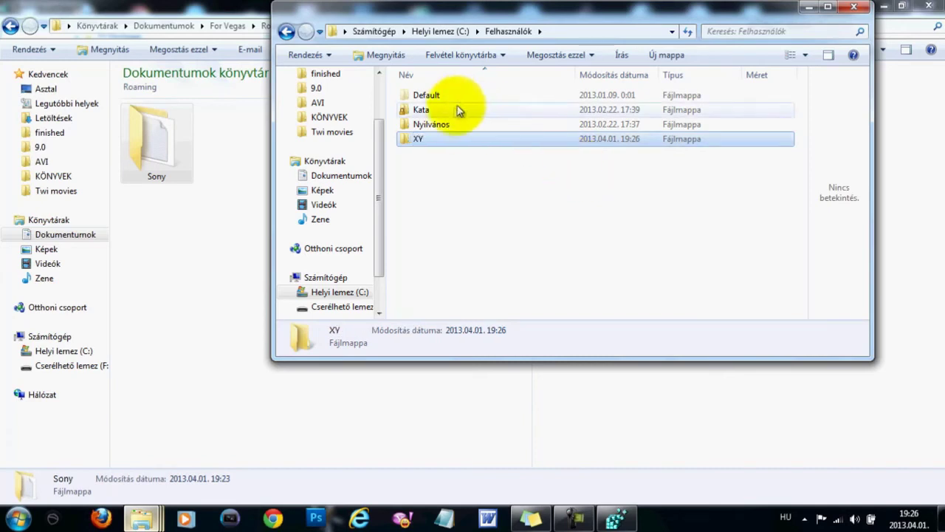
- Compare the contents of the XY folder with those of the user's profile folder, and return to Felhasználók
double_click(447, 141)
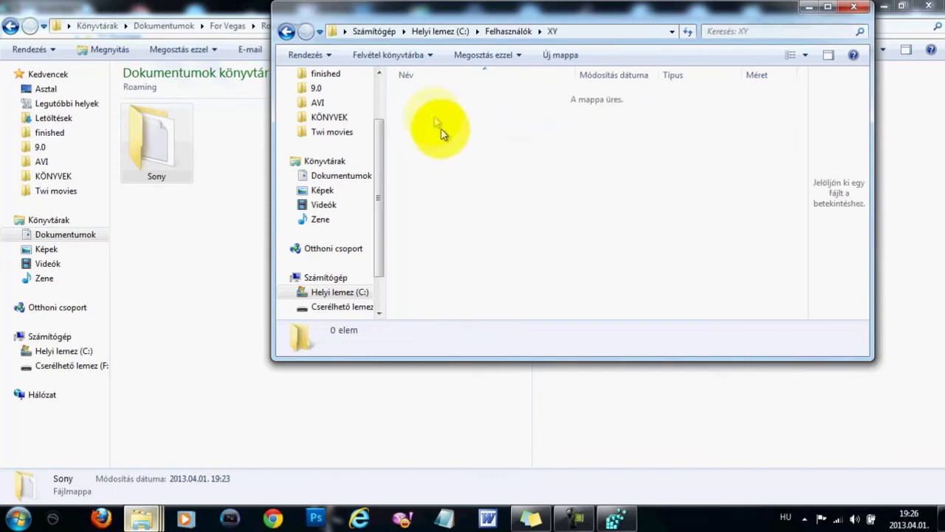
click(286, 31)
double_click(431, 111)
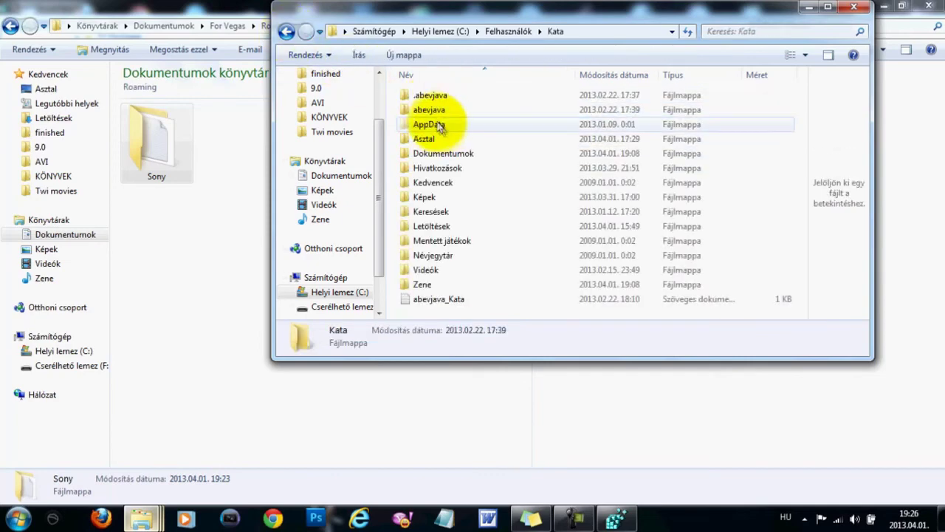
click(287, 31)
- Create a folder named AppData inside the XY folder and open it
double_click(443, 140)
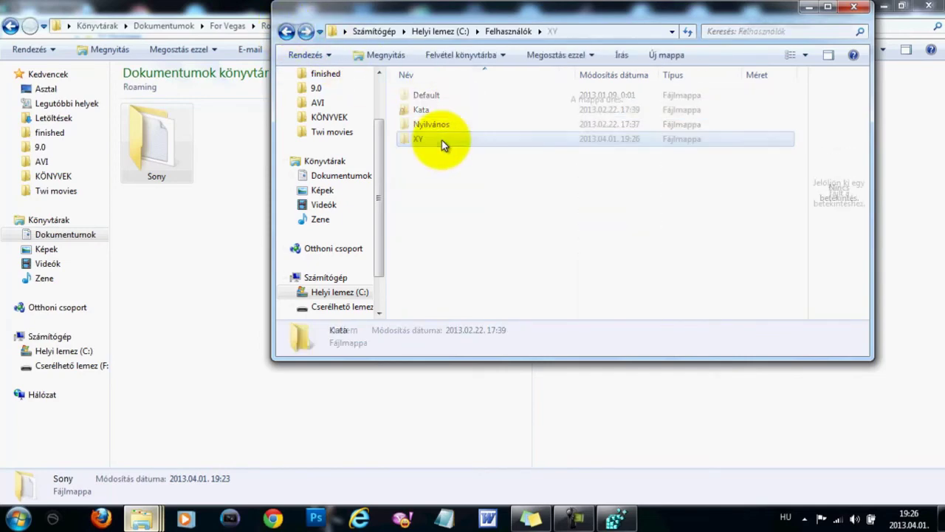
right_click(441, 134)
mouse_move(610, 299)
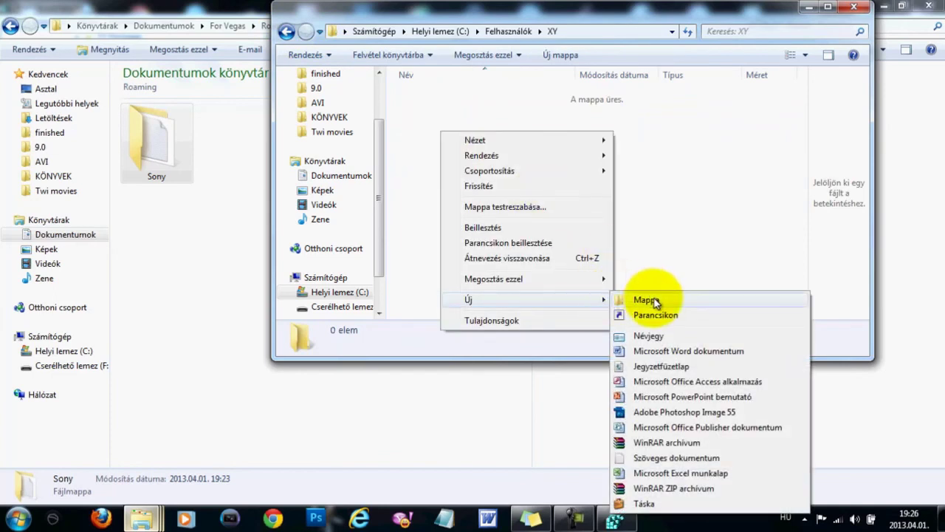
click(650, 300)
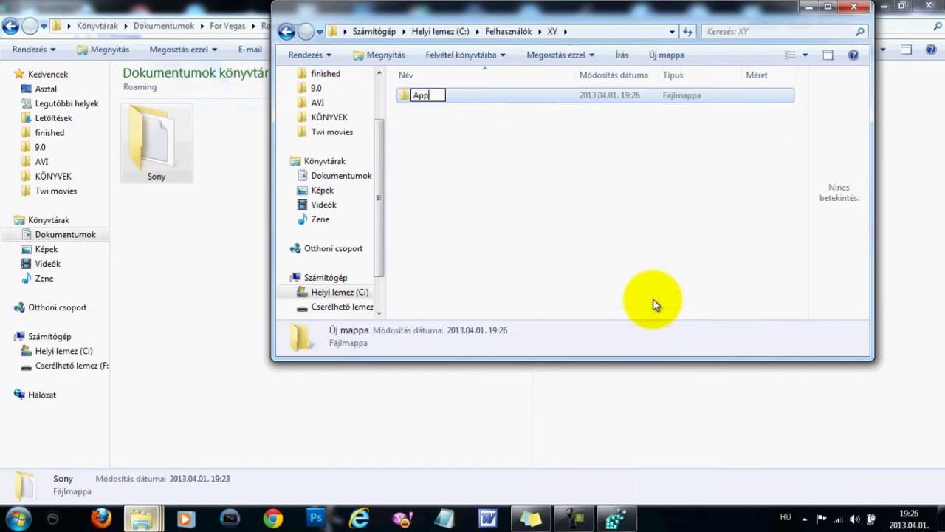
key(Return)
key(Return)
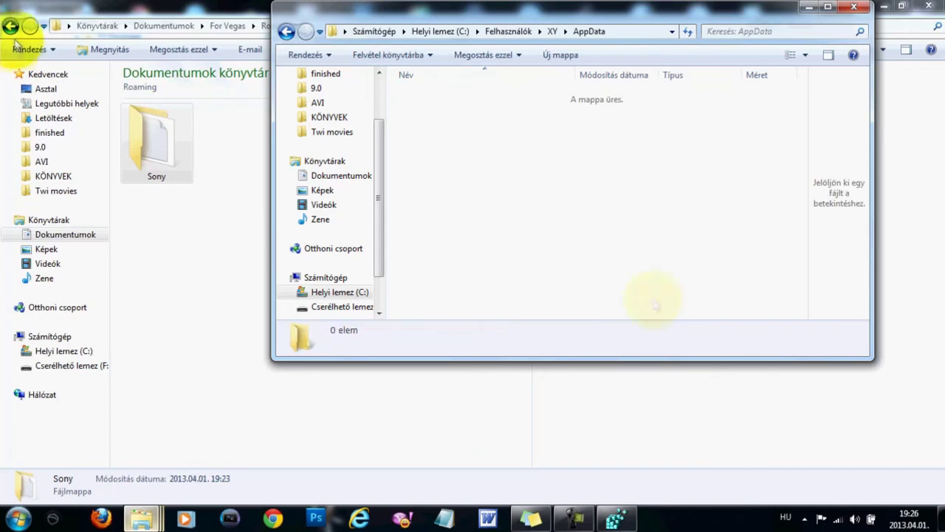
- Copy the Roaming folder from For Vegas and paste it into the AppData folder under XY
click(18, 27)
right_click(148, 133)
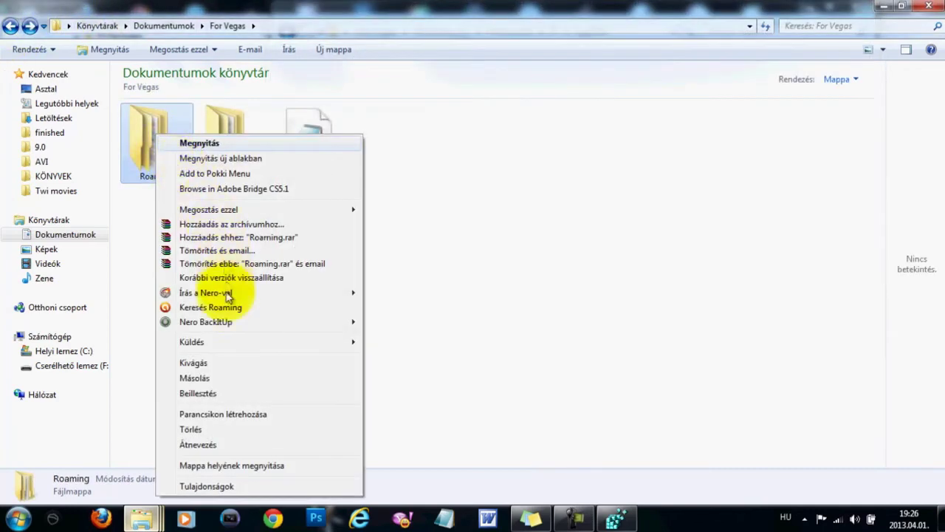
click(235, 377)
click(141, 518)
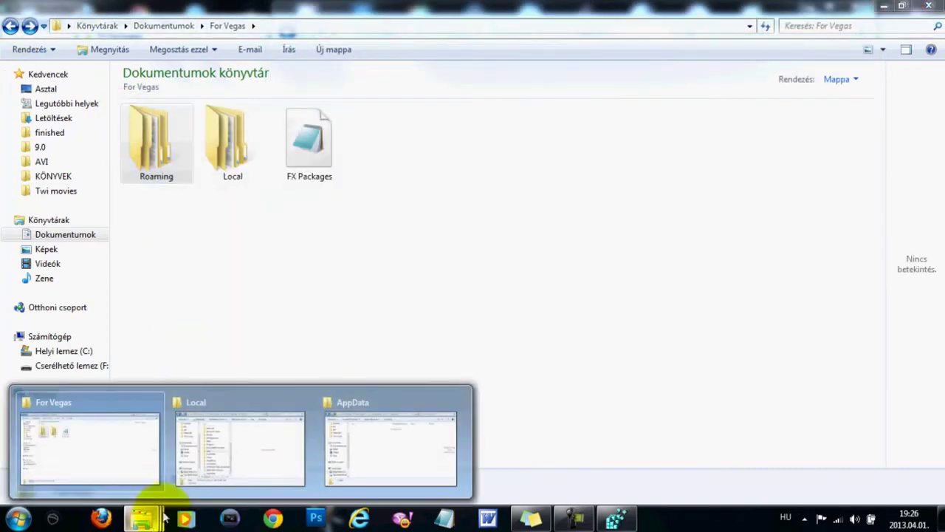
click(342, 443)
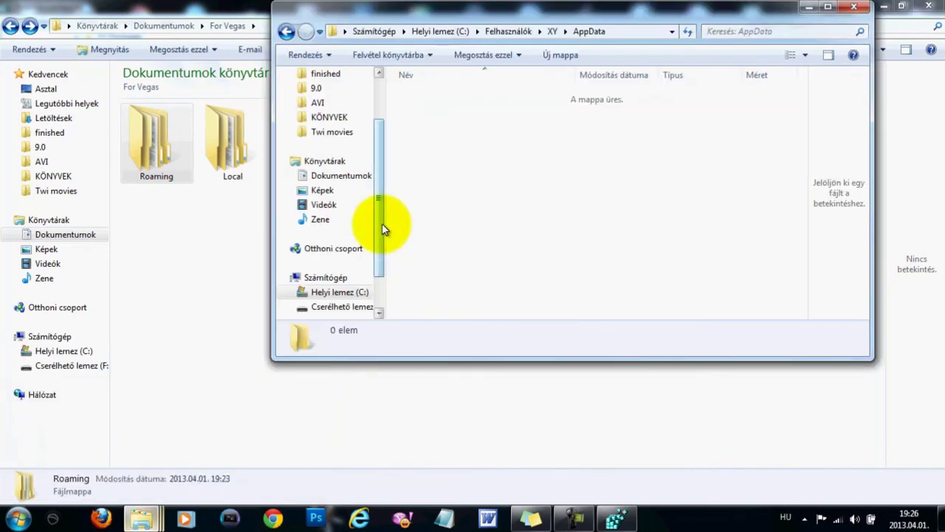
right_click(647, 264)
click(644, 311)
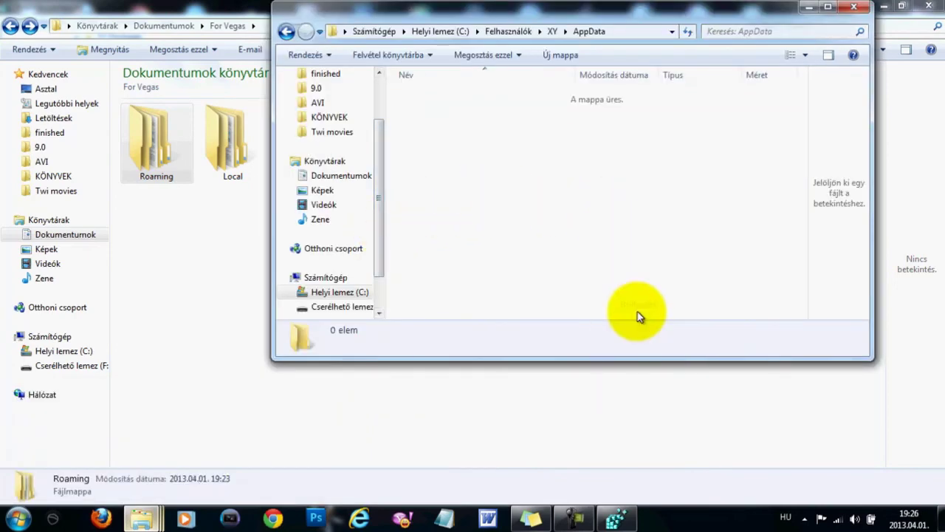